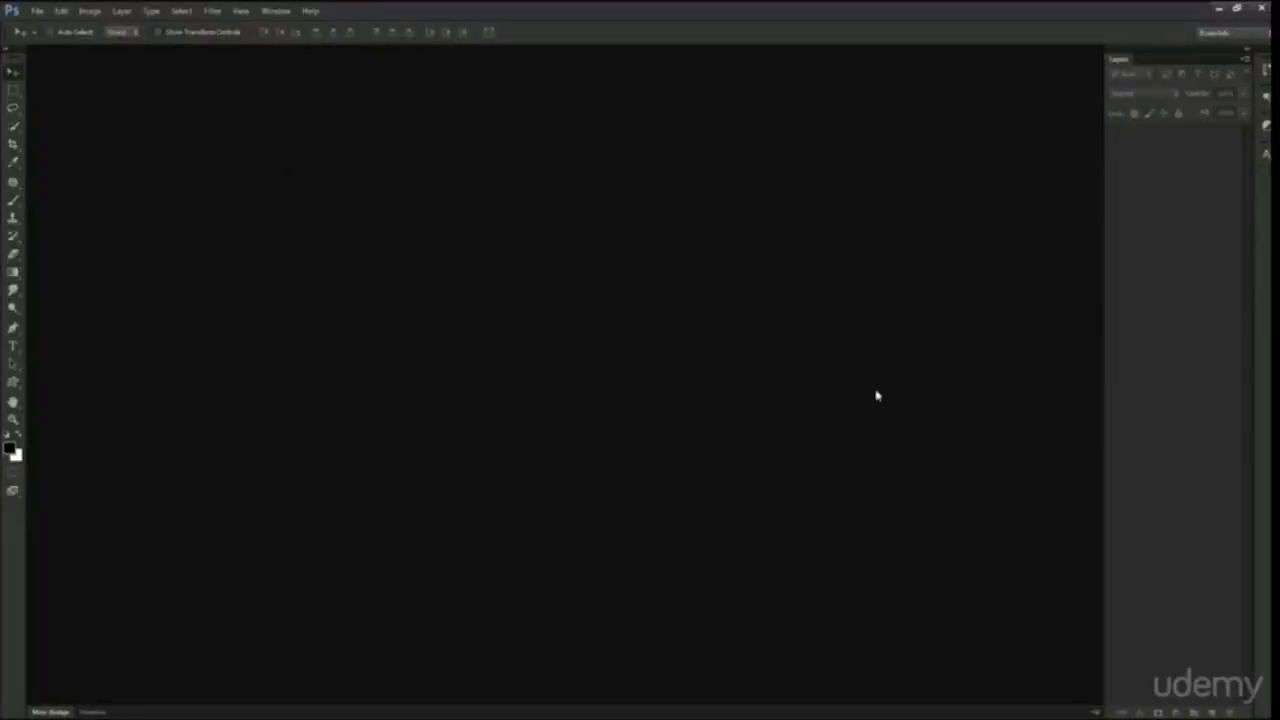
key(ctrl+o)
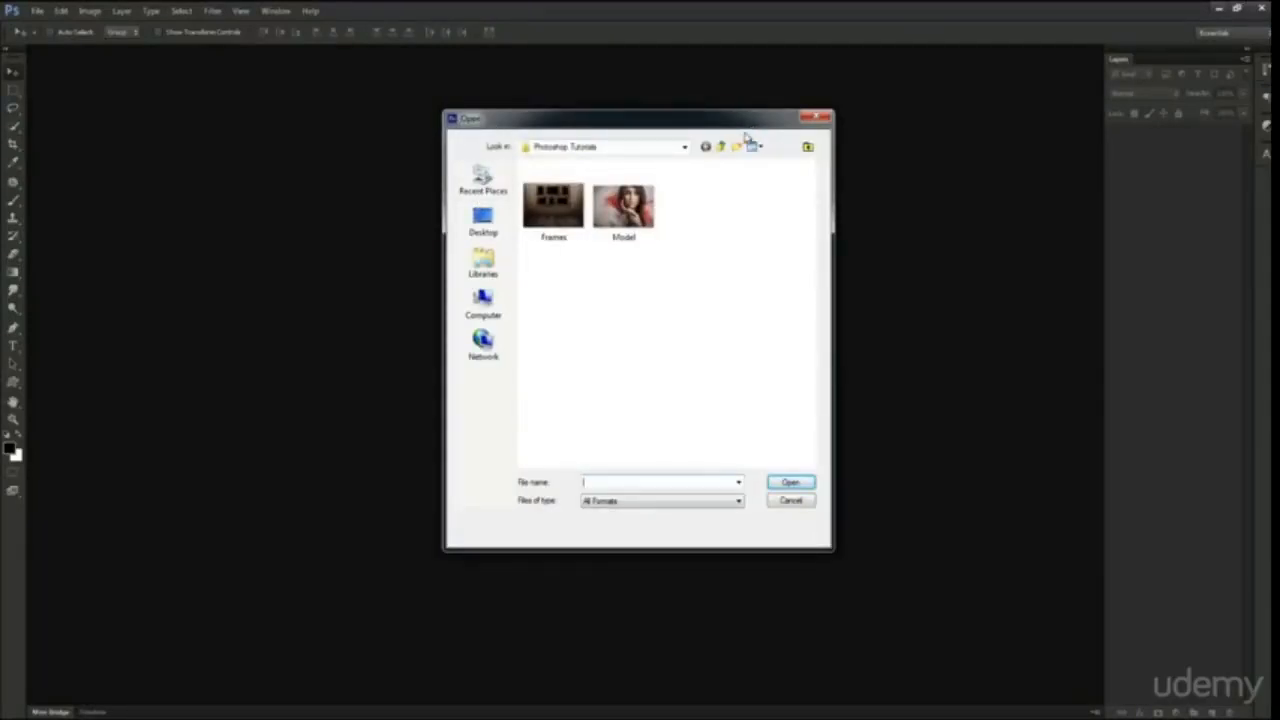
drag(751, 127, 1143, 71)
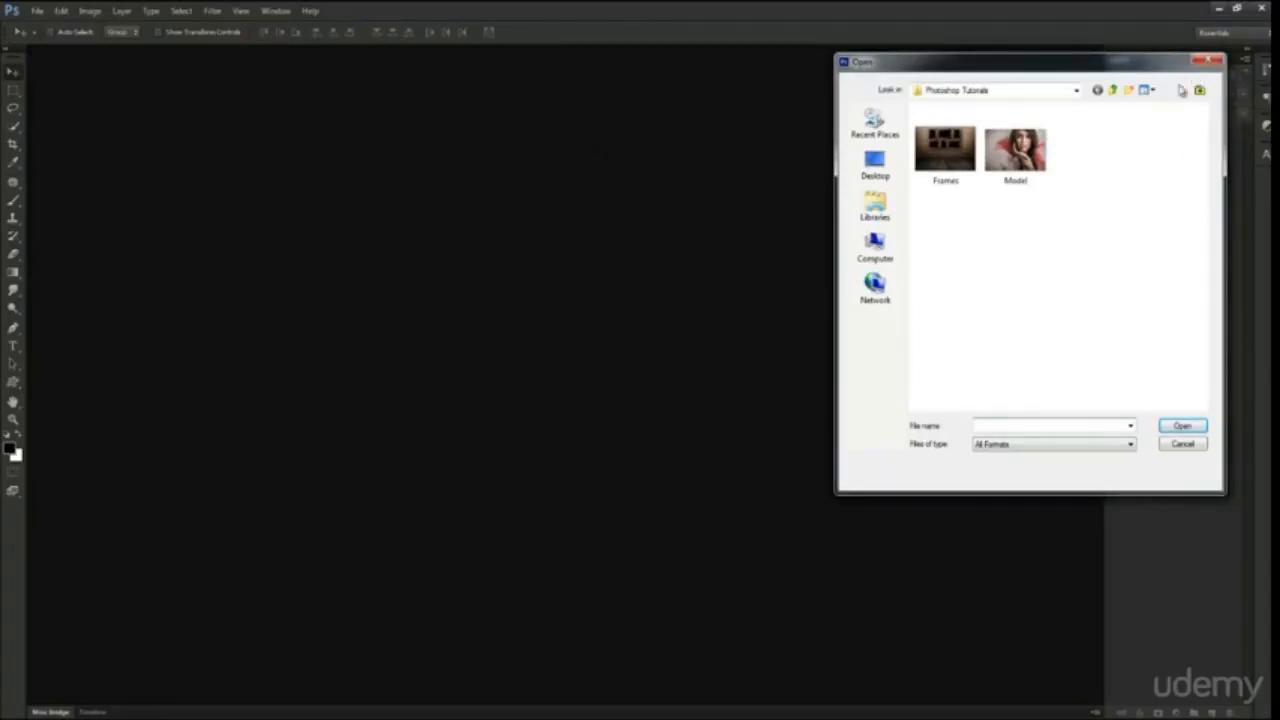
click(1213, 61)
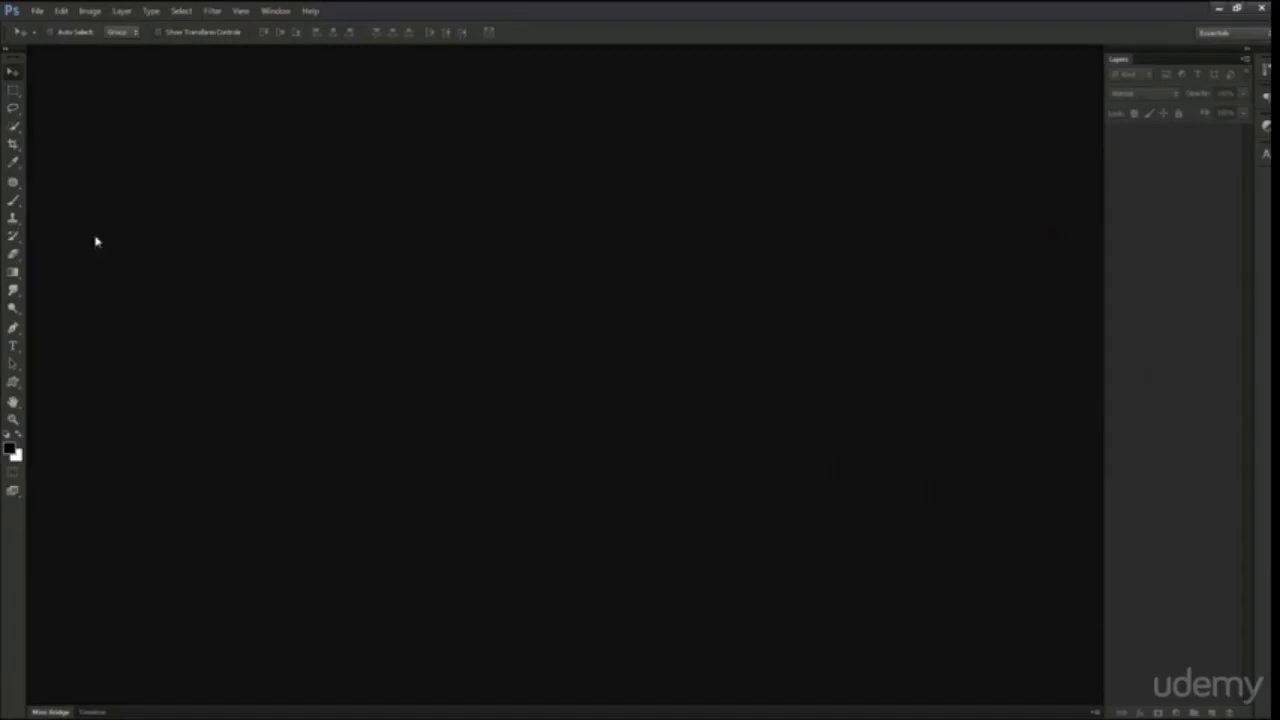
click(37, 10)
click(56, 38)
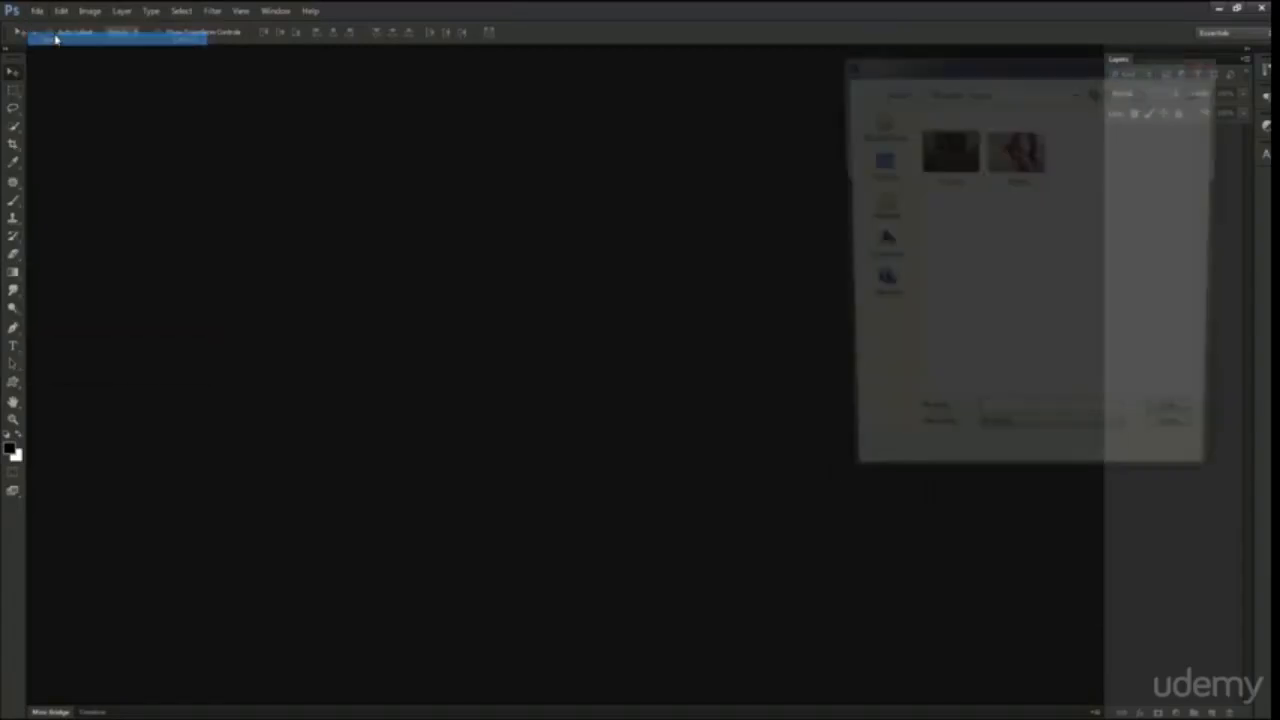
drag(987, 63, 574, 200)
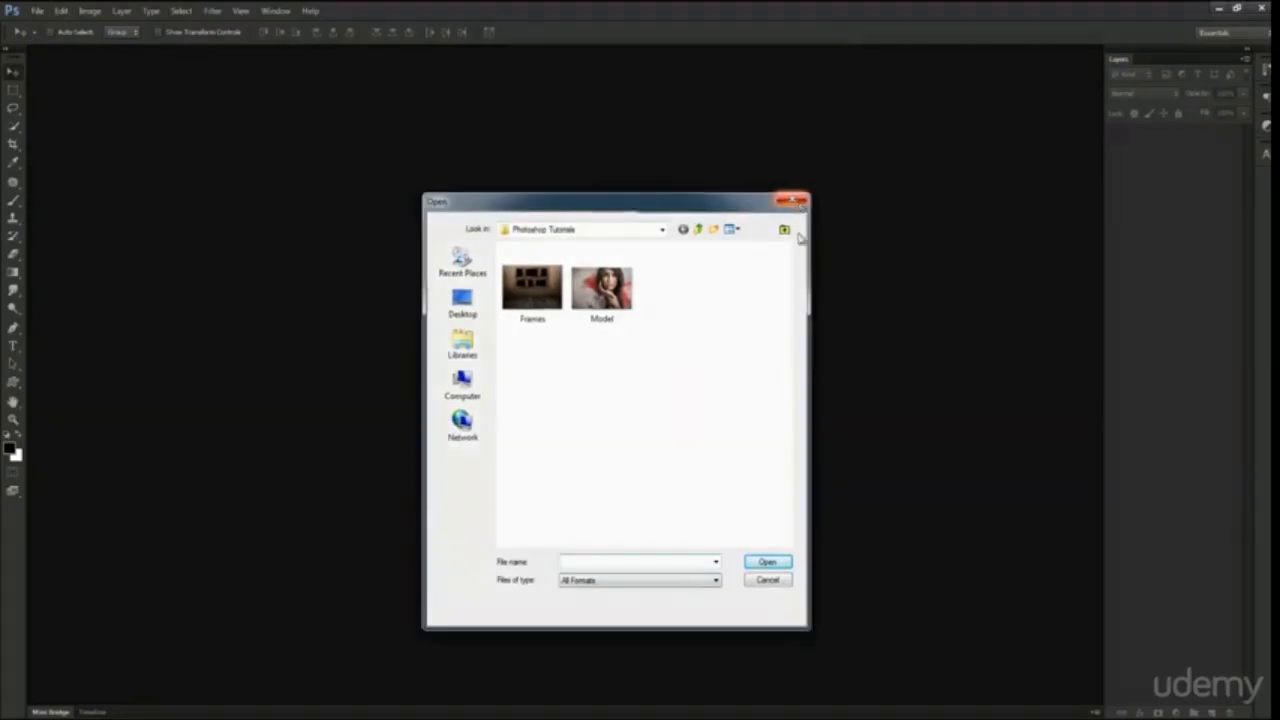
click(798, 202)
- Switch to the file explorer folder and open the three bells falls faestock photos (7), (8) and (9) in Photoshop
click(350, 718)
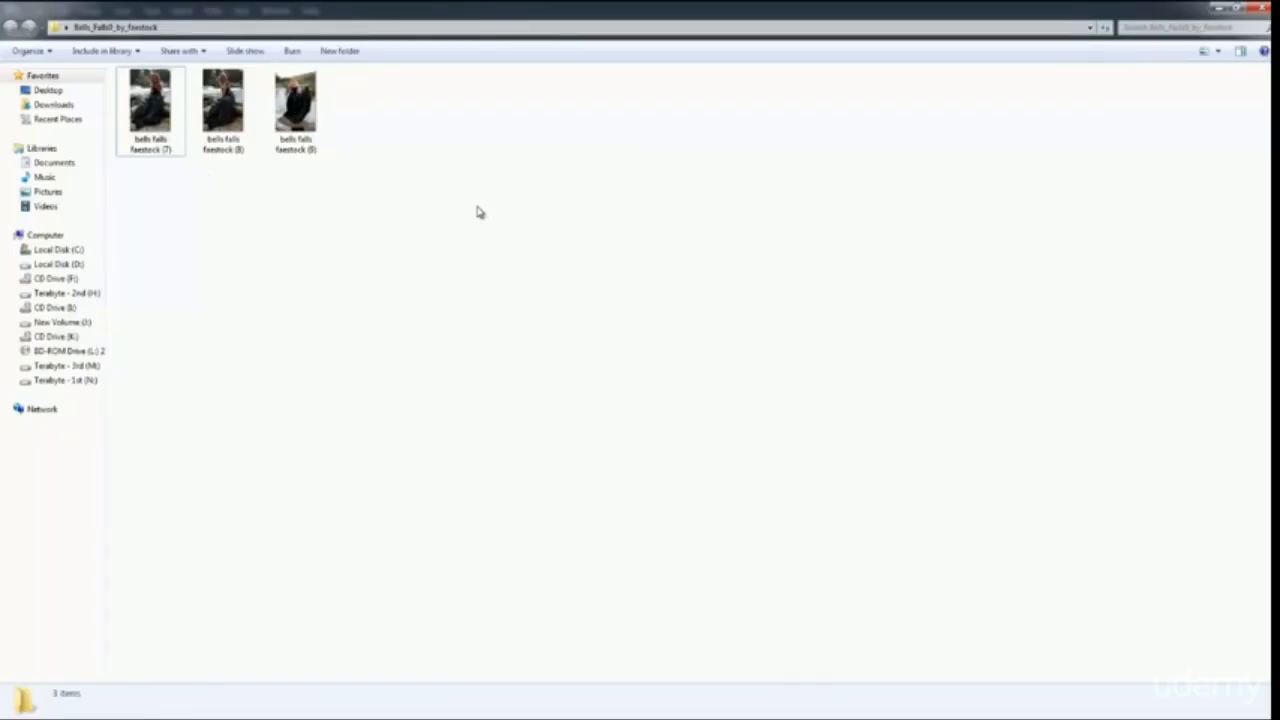
drag(478, 208, 147, 70)
mouse_move(170, 156)
mouse_down()
mouse_move(238, 309)
mouse_move(238, 700)
mouse_move(459, 446)
mouse_move(403, 293)
mouse_up()
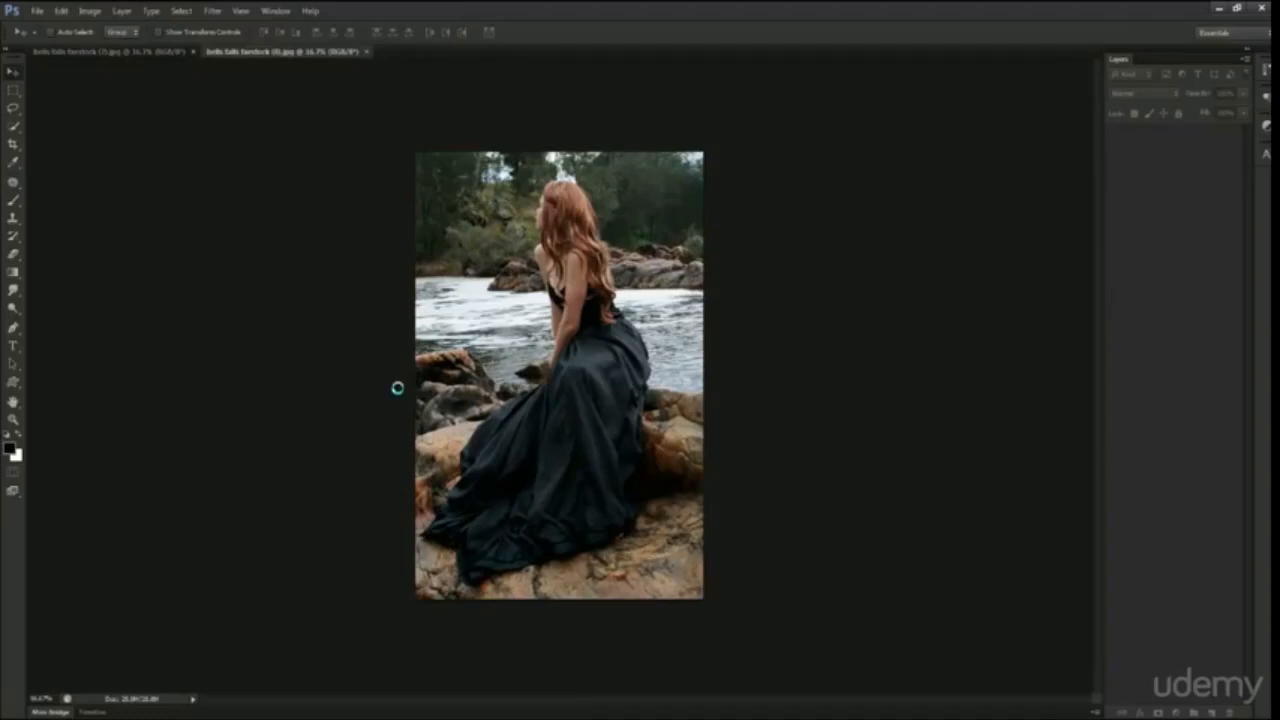
- Examine the tones and colours of the bells falls faestock (9) photo, from the sky and hill down to the dress and rock
scroll(588, 243, up, 3)
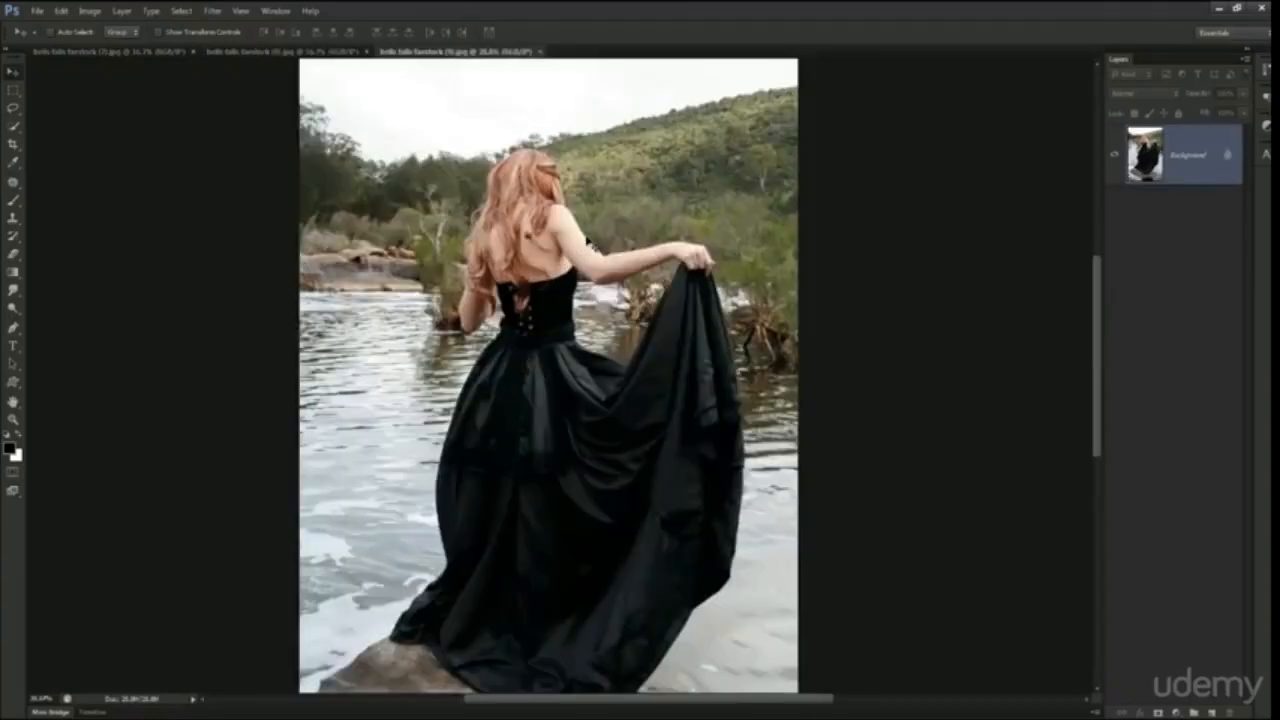
scroll(588, 243, up, 3)
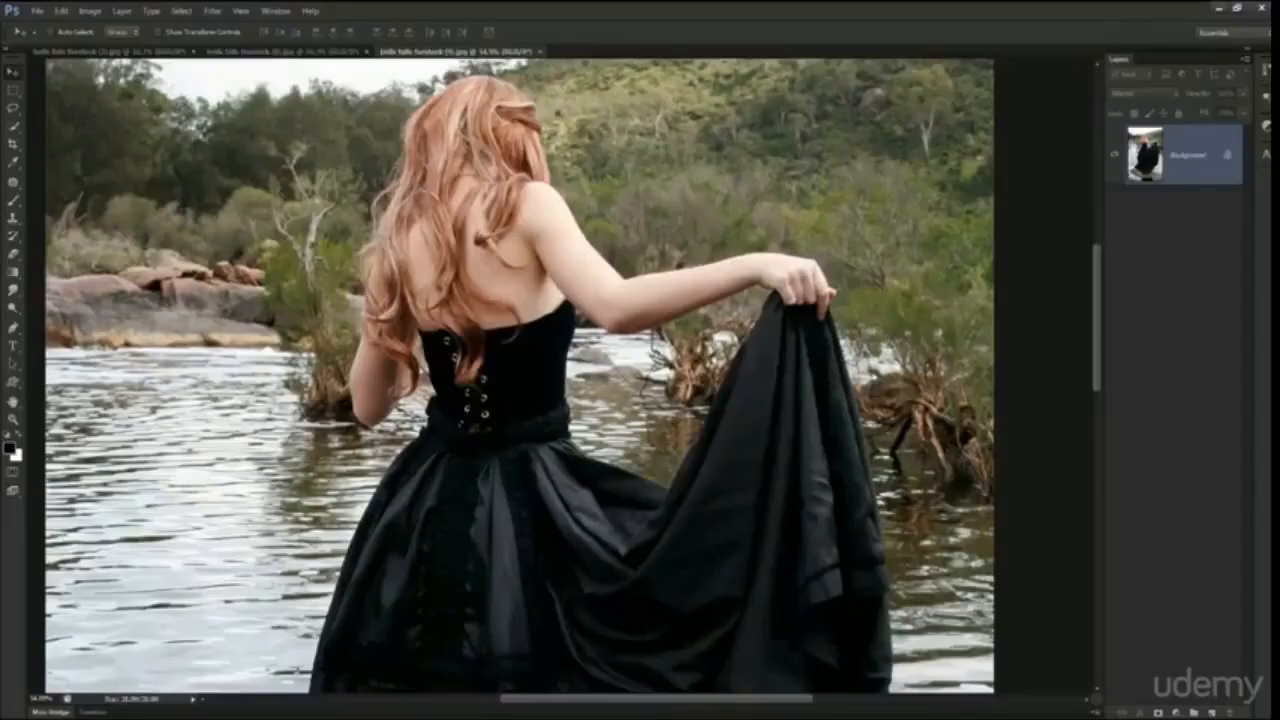
scroll(526, 284, down, 3)
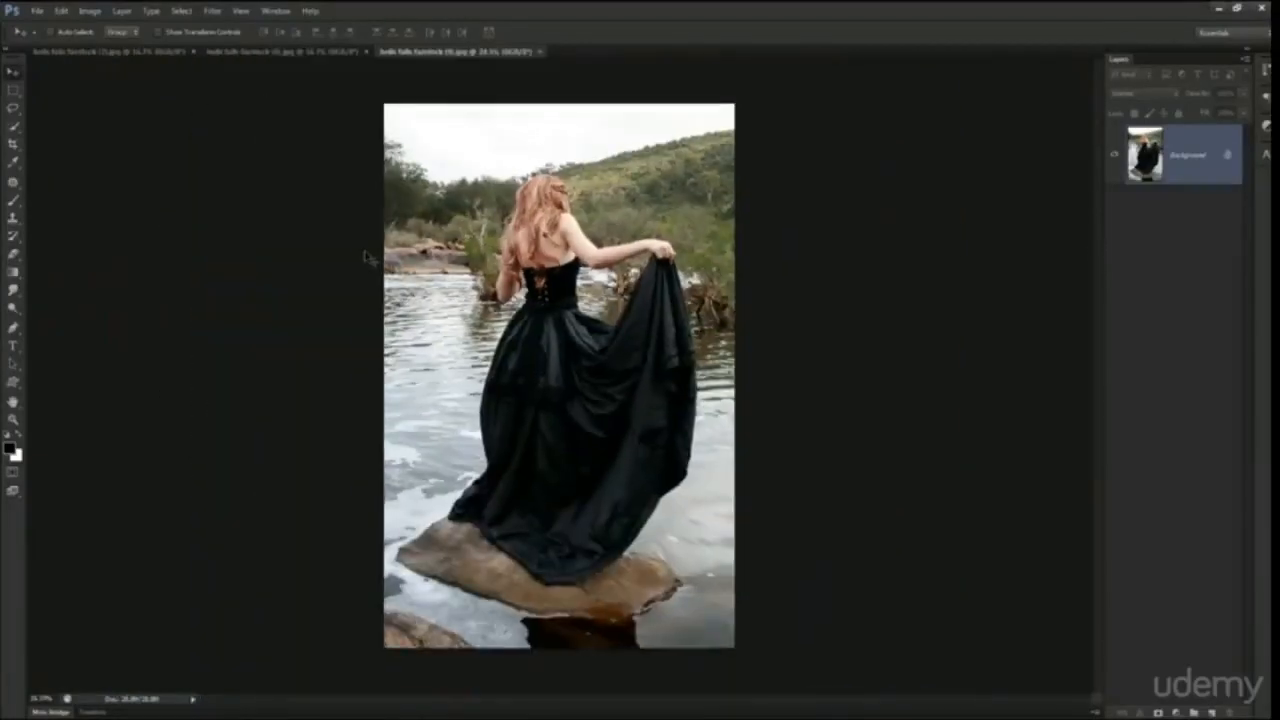
scroll(366, 258, up, 4)
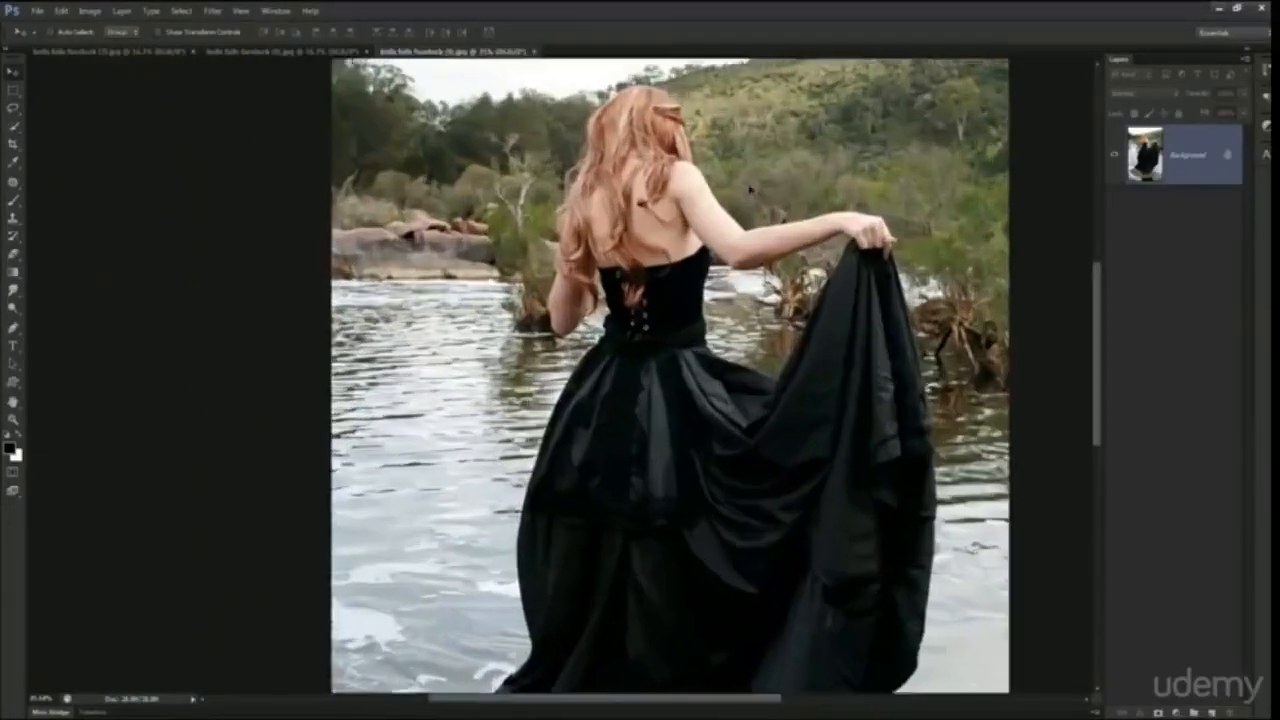
scroll(748, 160, up, 2)
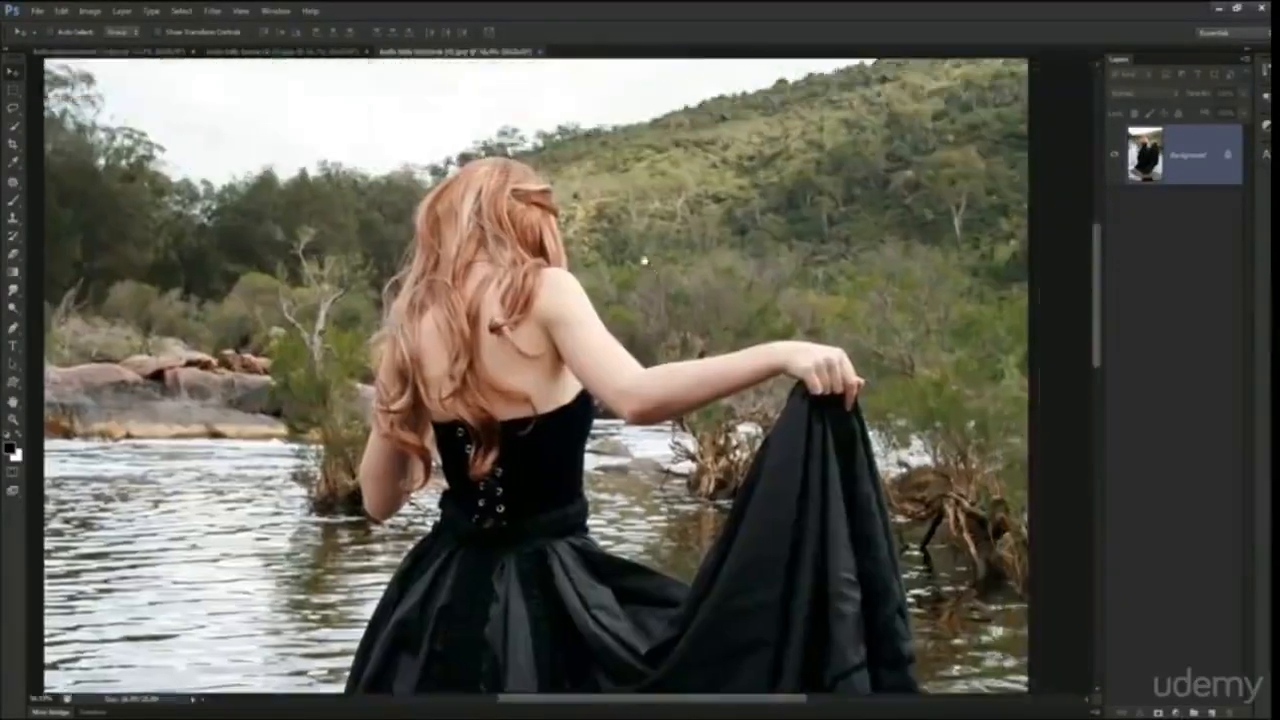
scroll(741, 257, down, 4)
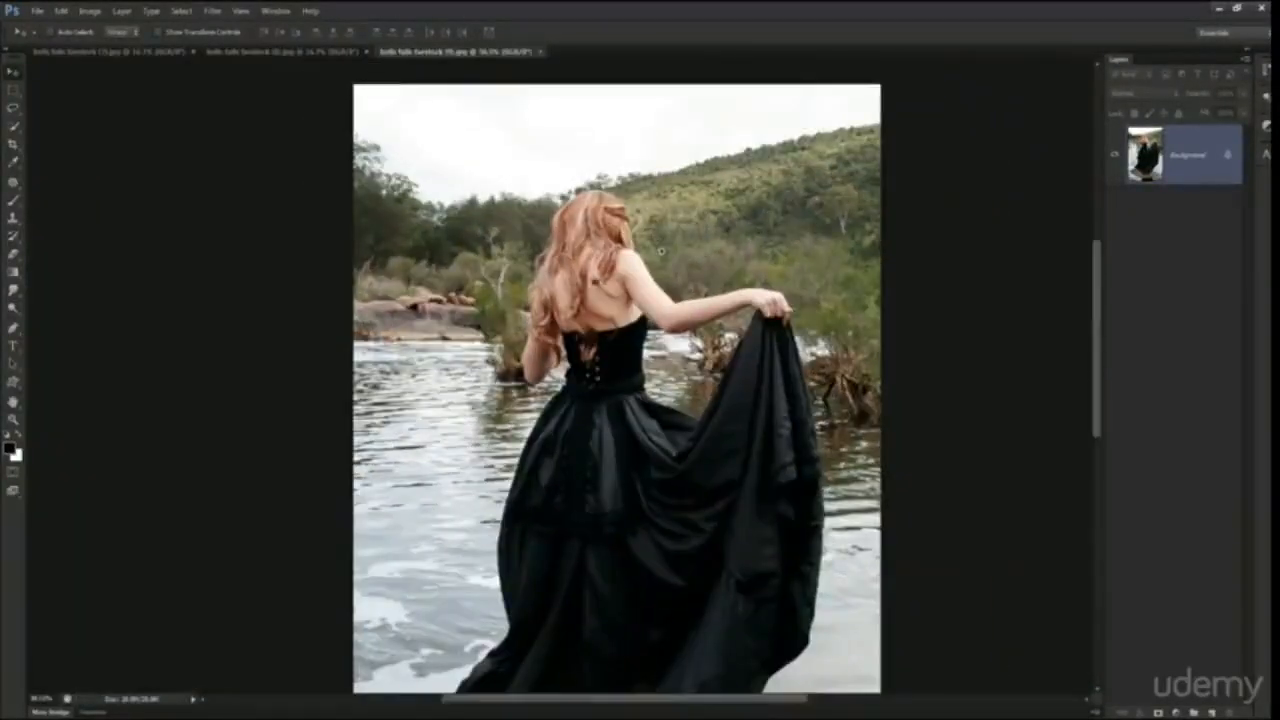
scroll(672, 265, down, 2)
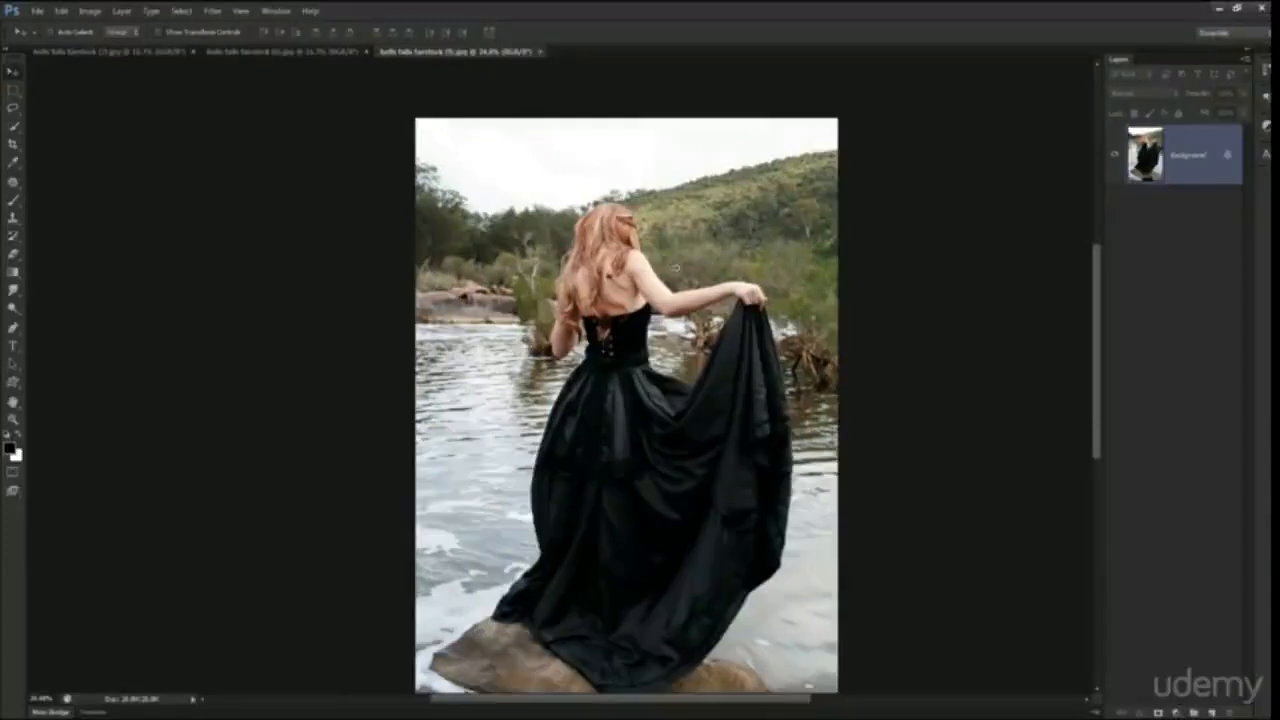
scroll(672, 273, down, 2)
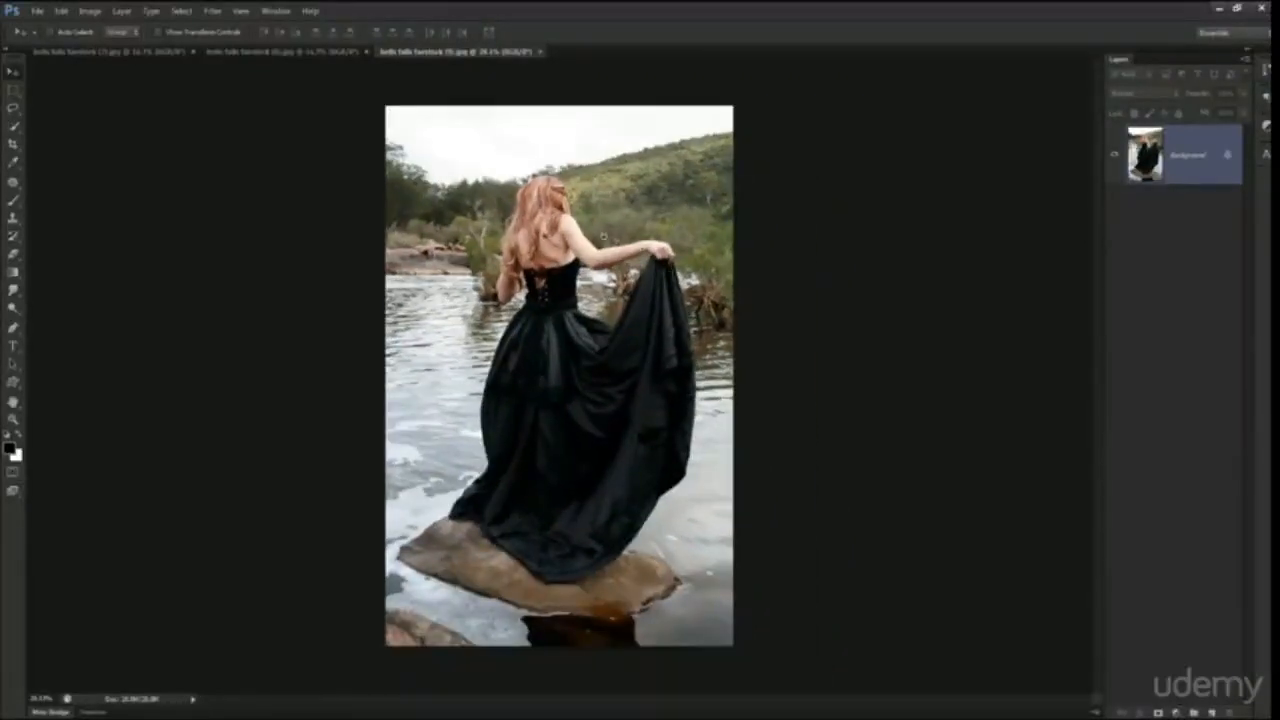
scroll(559, 376, up, 1)
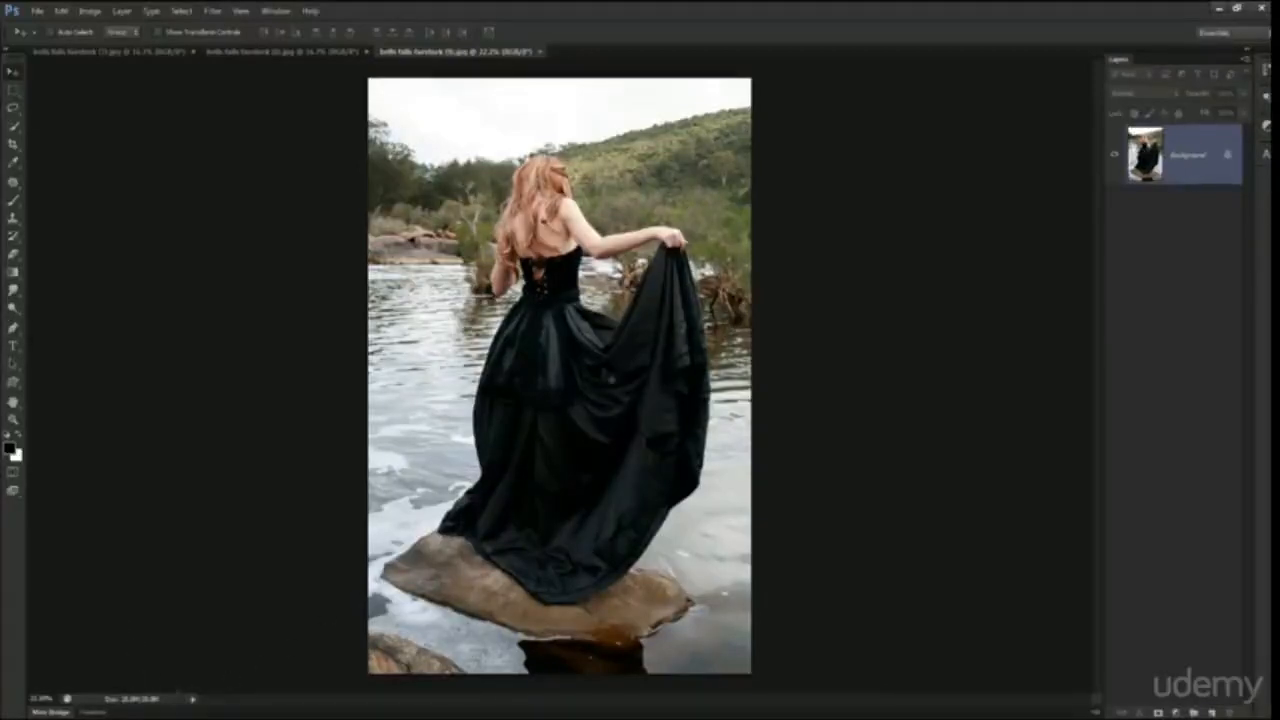
scroll(650, 148, up, 3)
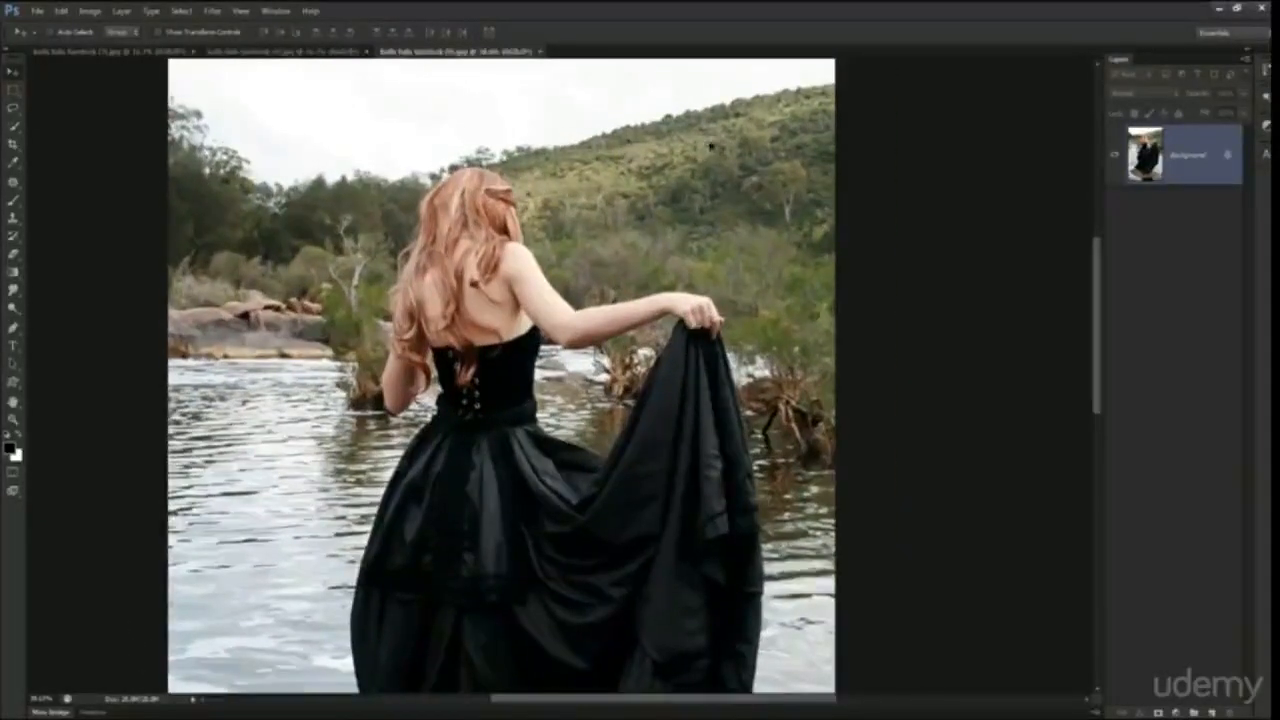
drag(547, 180, 563, 284)
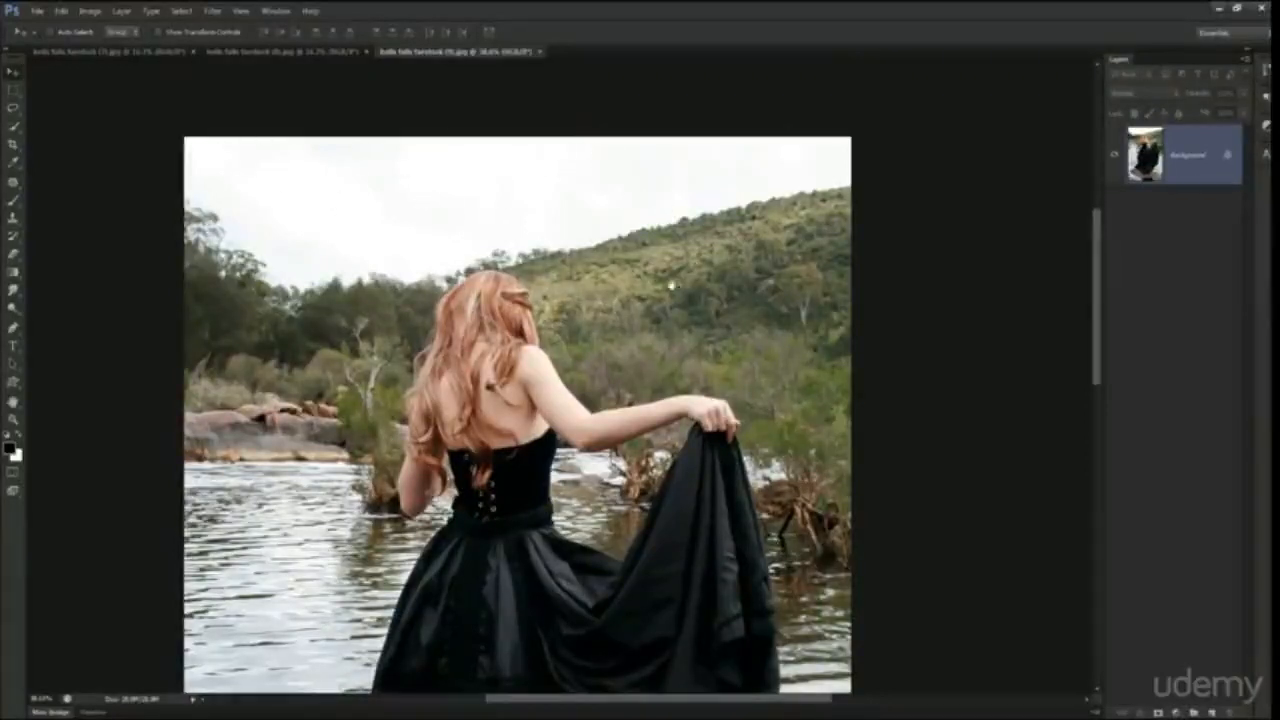
drag(671, 286, 674, 49)
drag(505, 465, 520, 262)
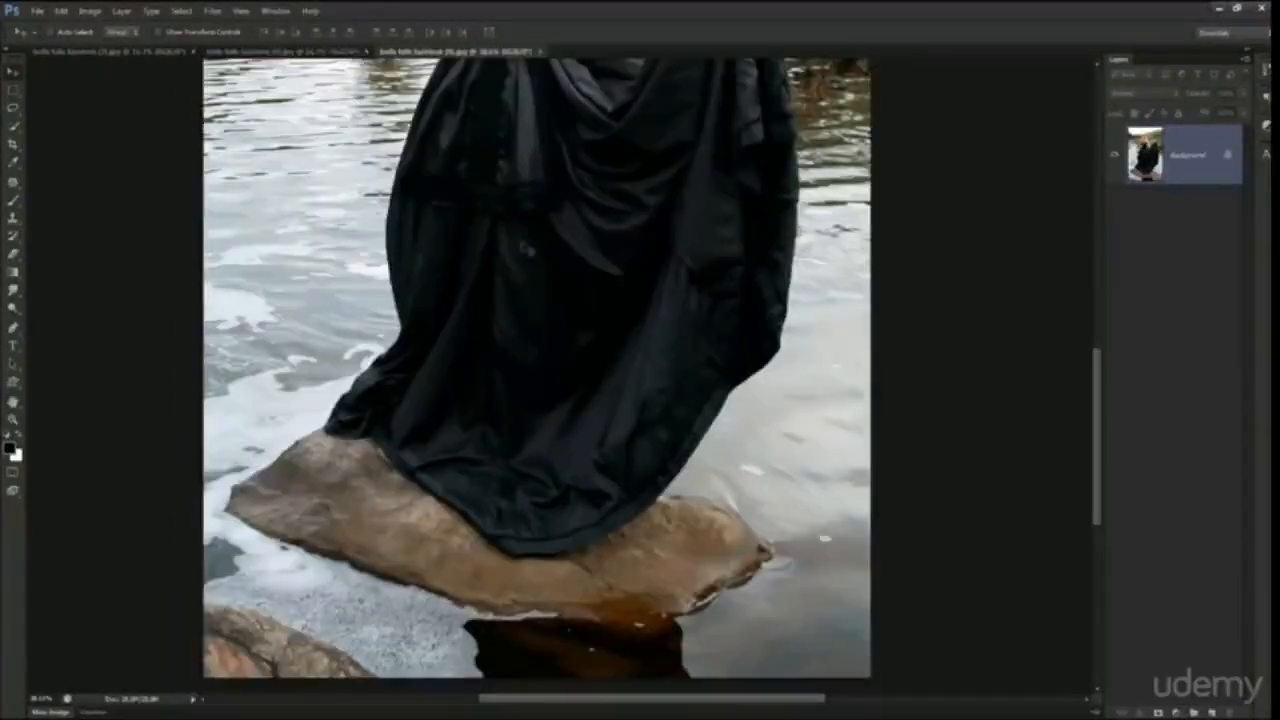
drag(768, 335, 722, 345)
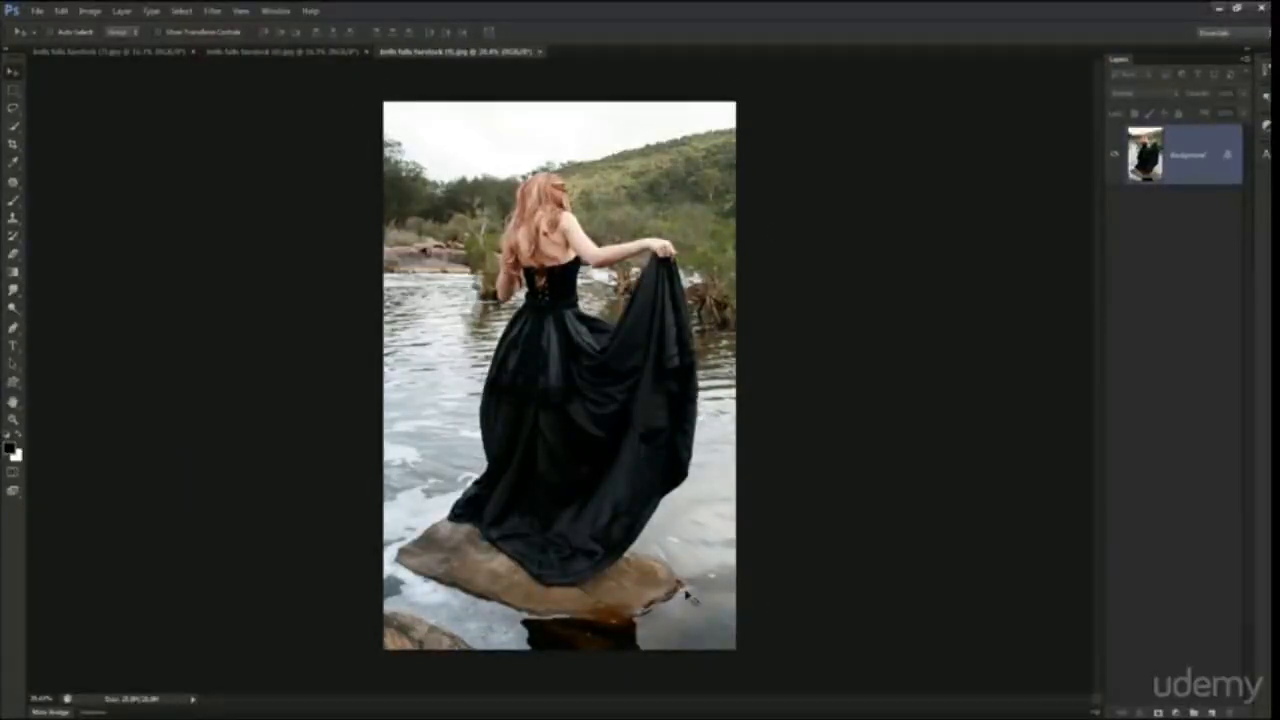
- Apply Auto Tone to the bells falls faestock (9) photo and inspect the dress and water up close
click(89, 10)
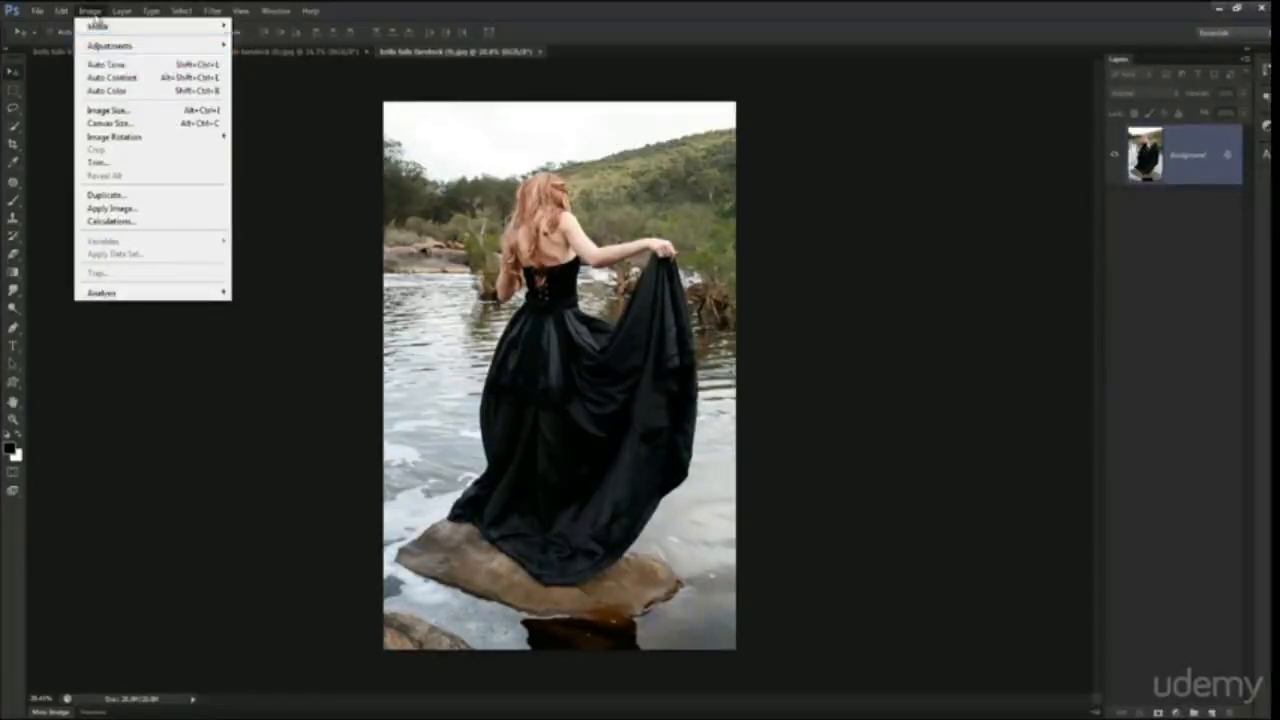
click(118, 67)
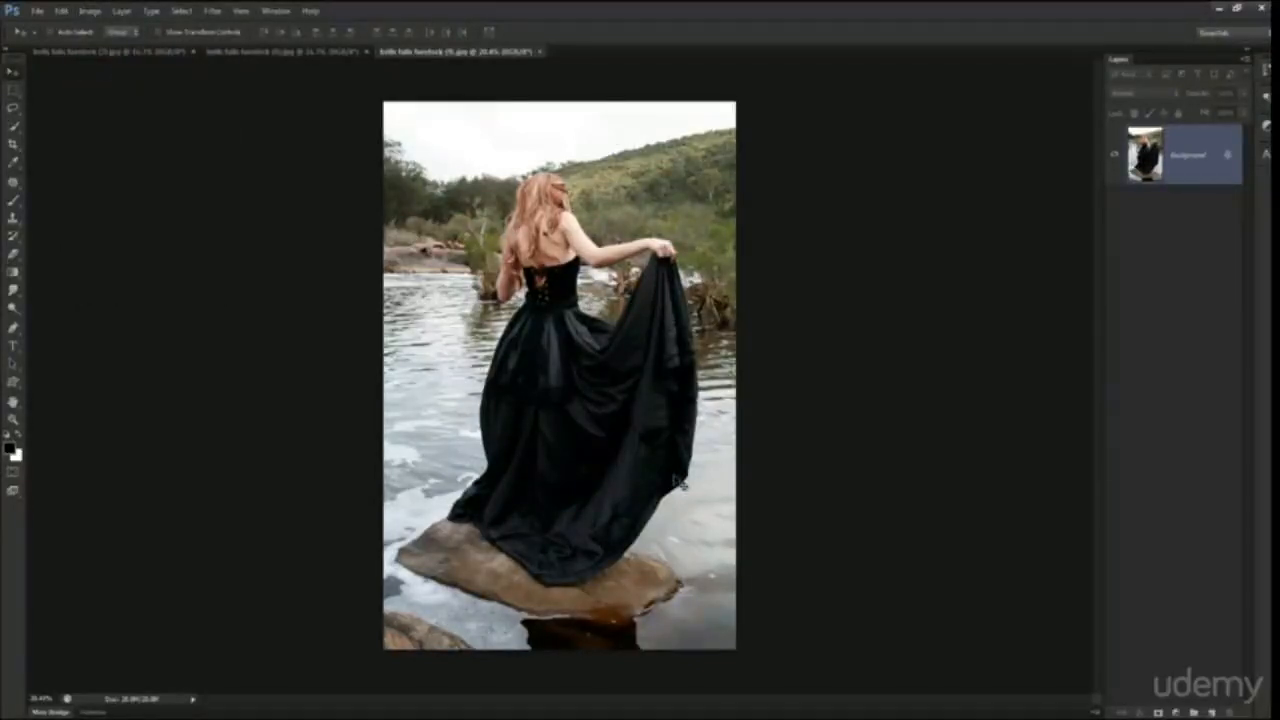
scroll(615, 456, up, 6)
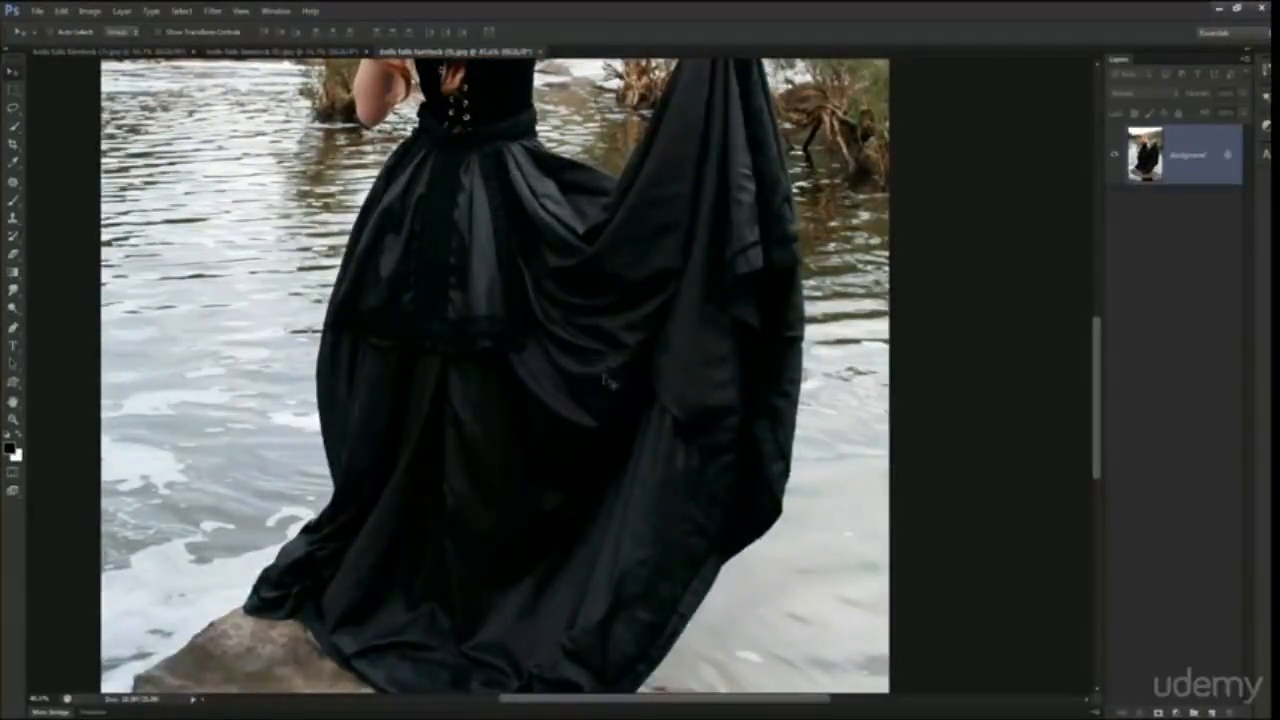
drag(610, 380, 640, 294)
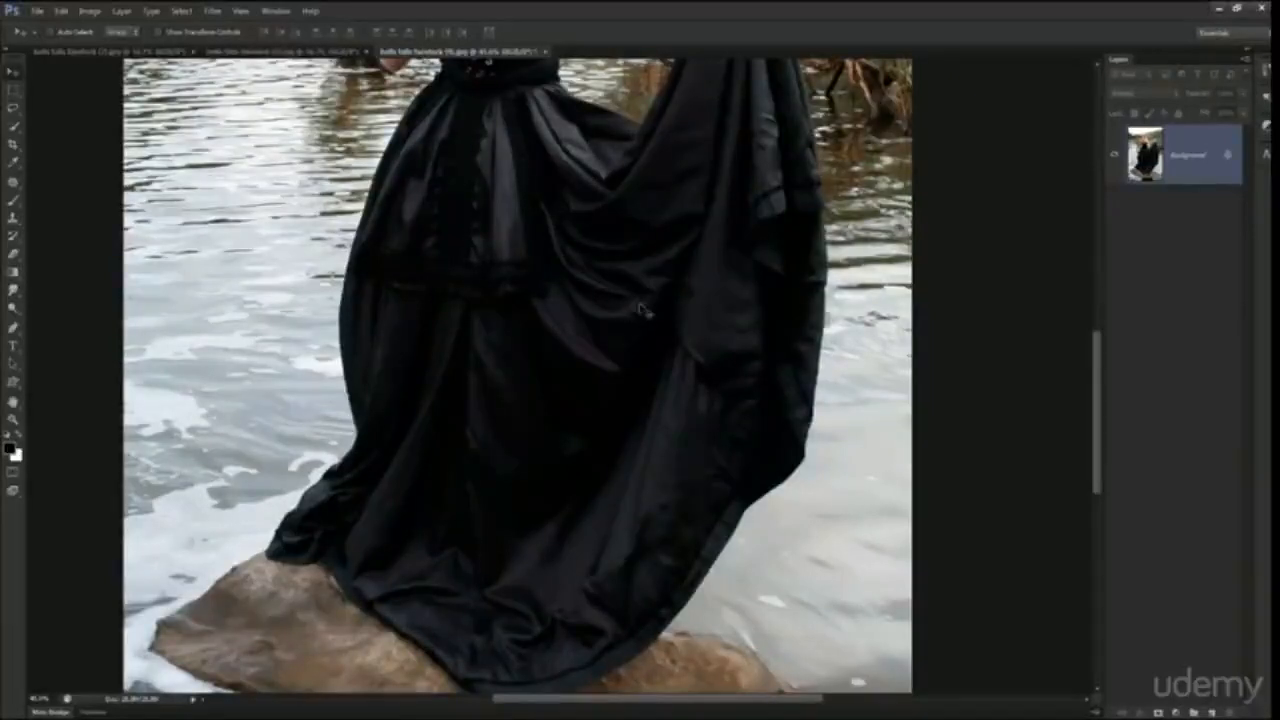
scroll(694, 309, down, 5)
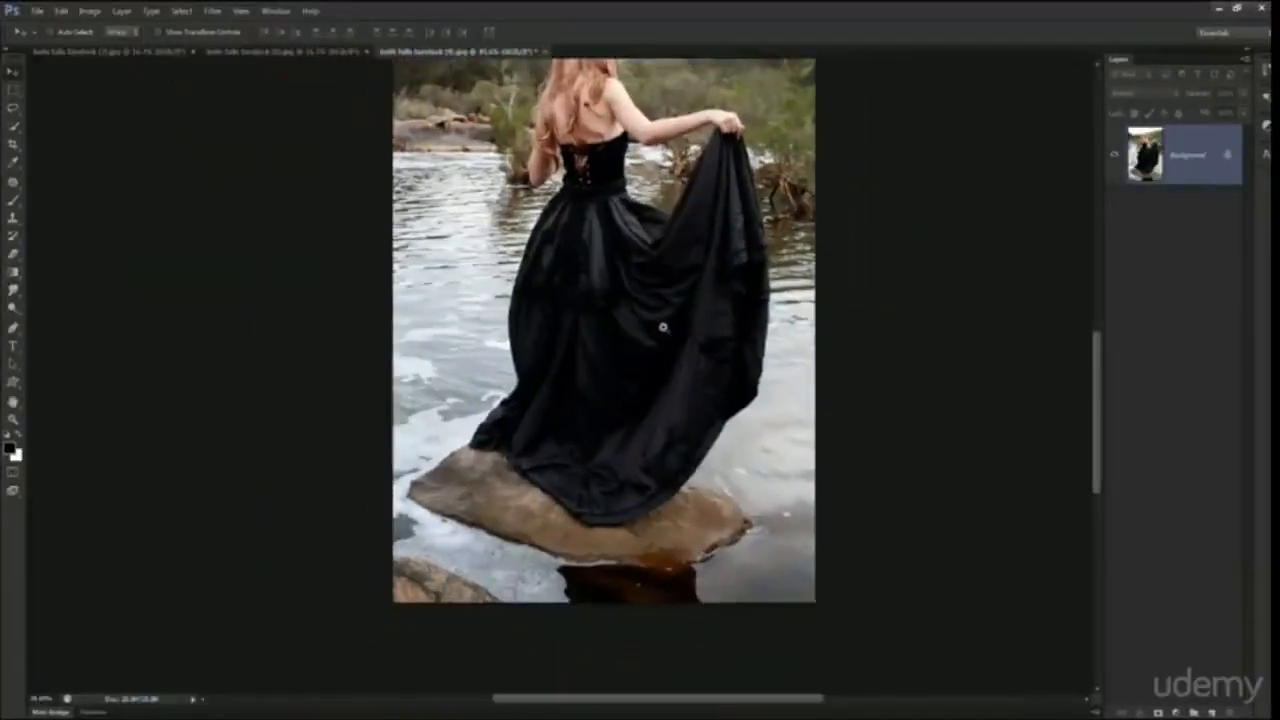
scroll(661, 327, down, 2)
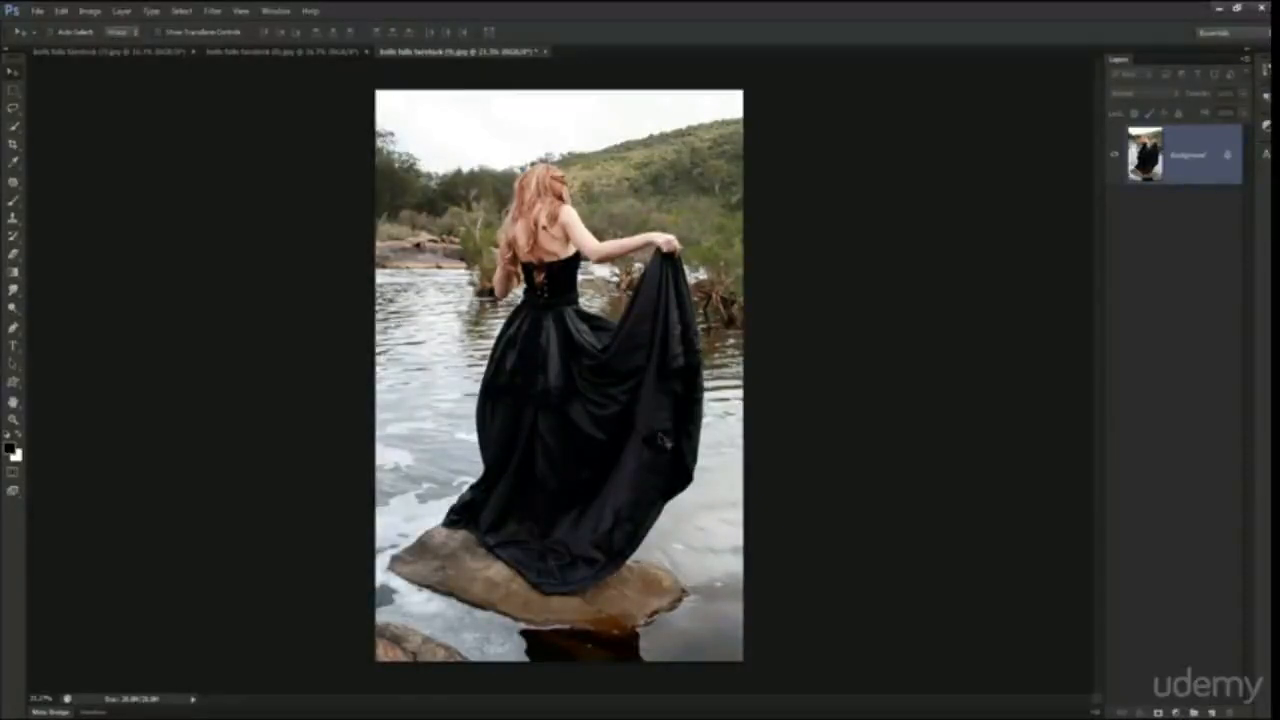
- Switch to the bells falls faestock (8) photo and apply Auto Tone to it
click(284, 52)
scroll(556, 320, up, 3)
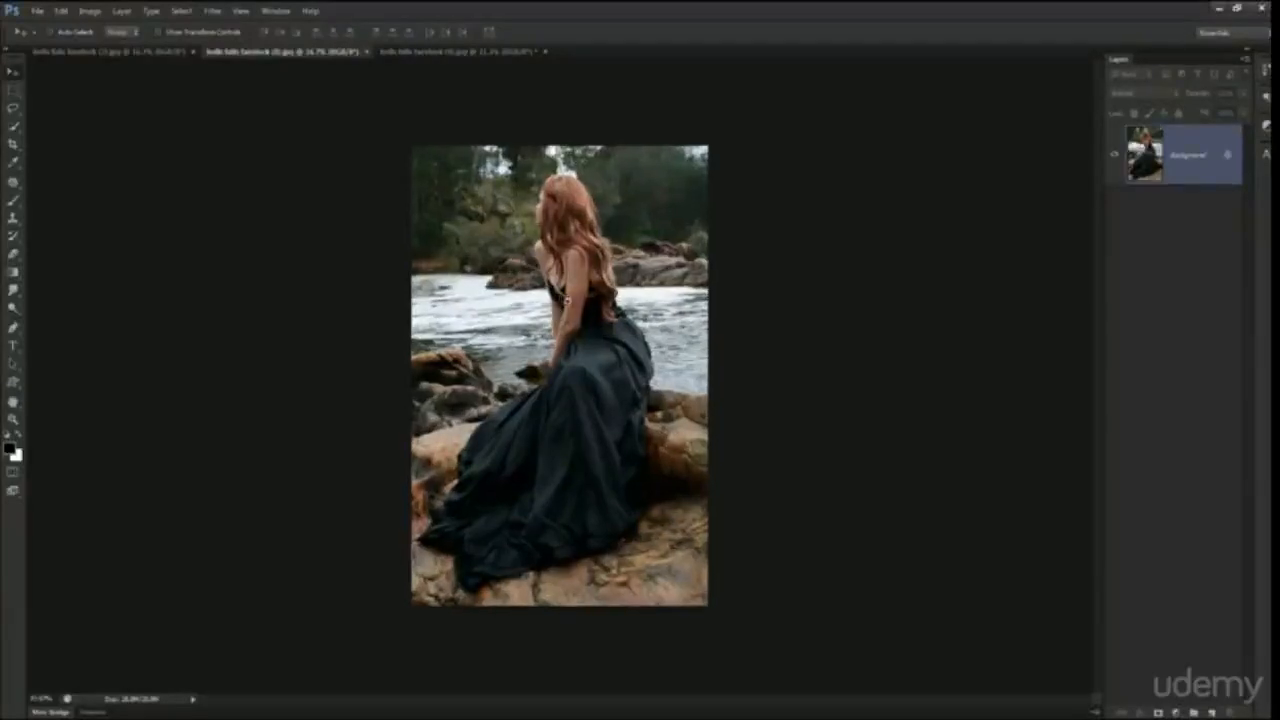
click(90, 11)
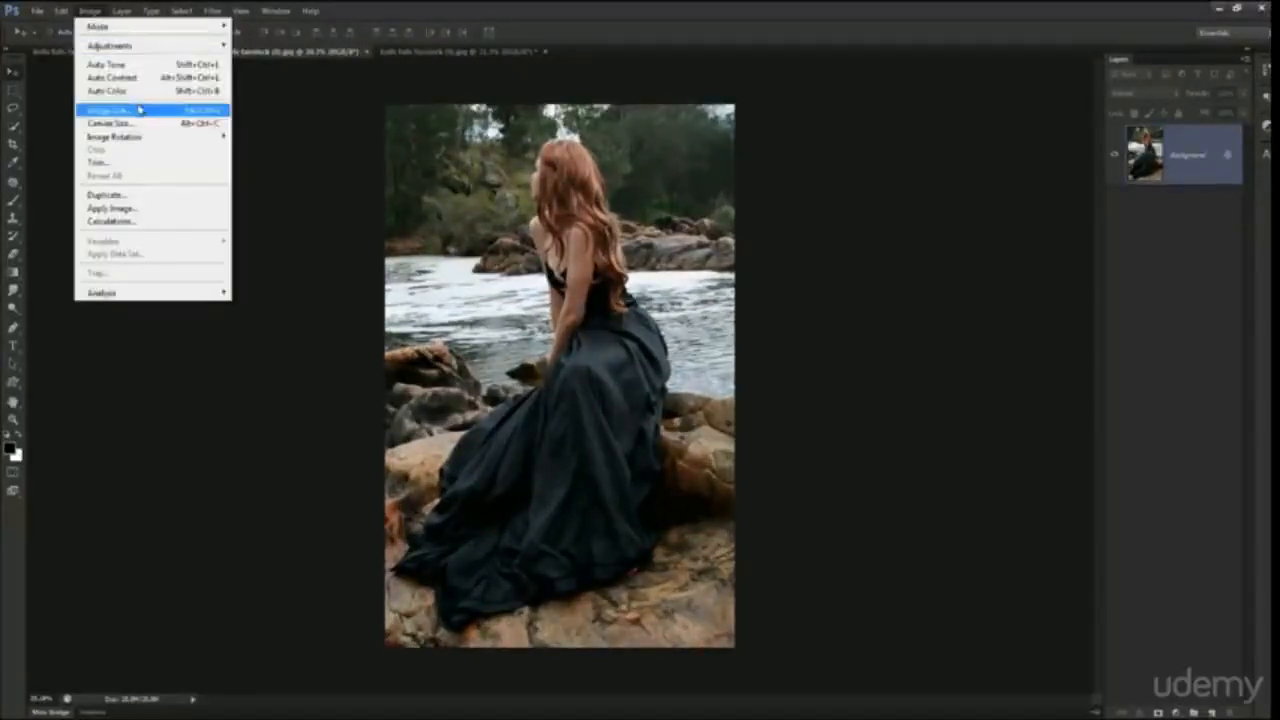
click(115, 65)
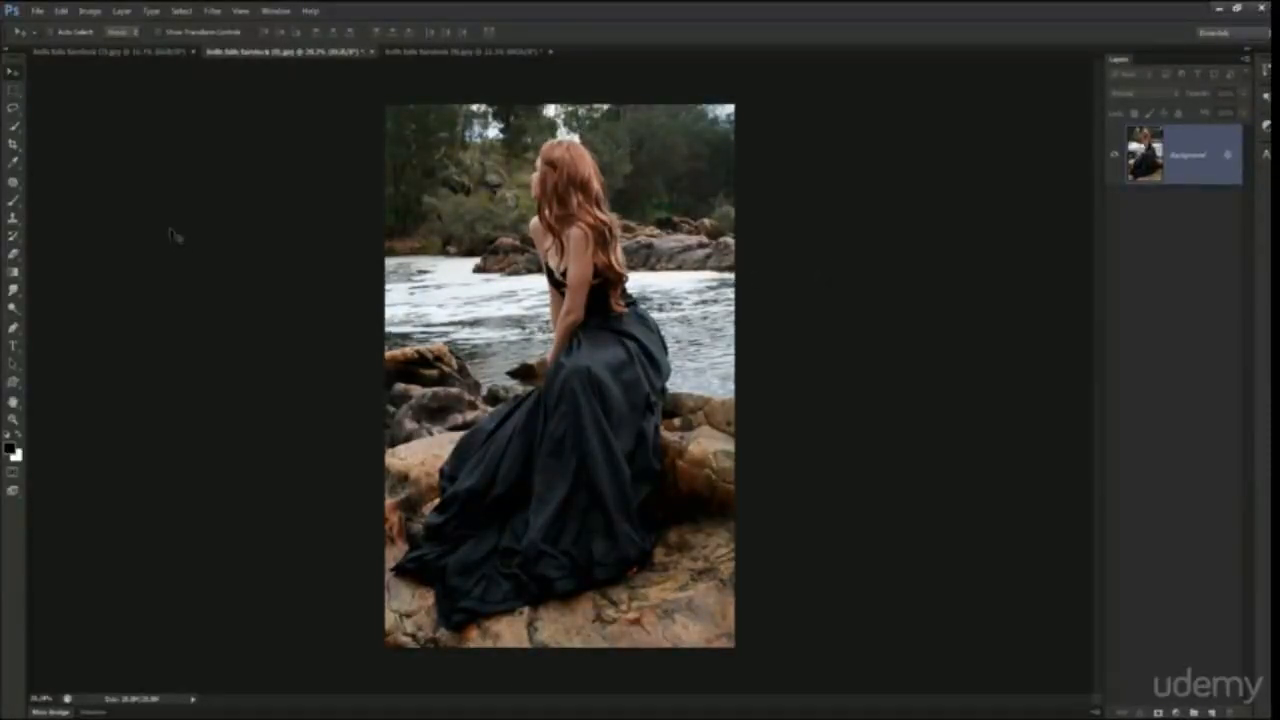
- Apply Auto Color twice to the bells falls faestock (8) photo
click(90, 11)
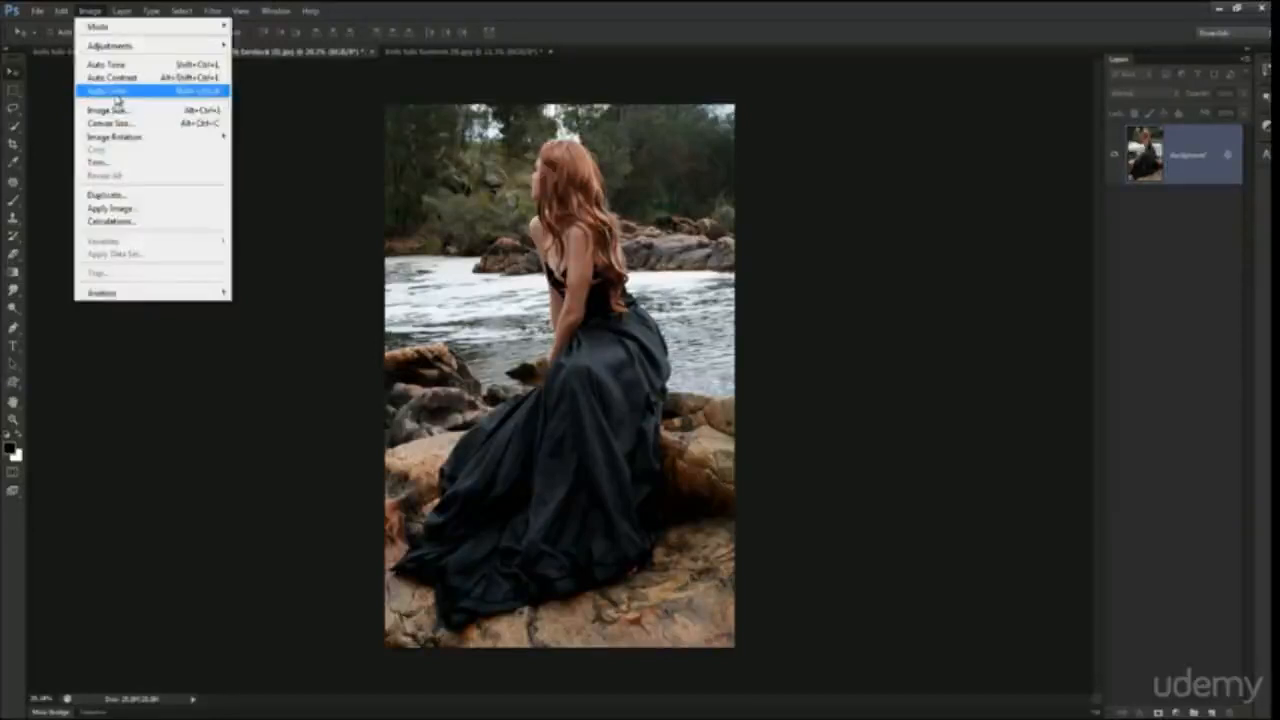
click(116, 92)
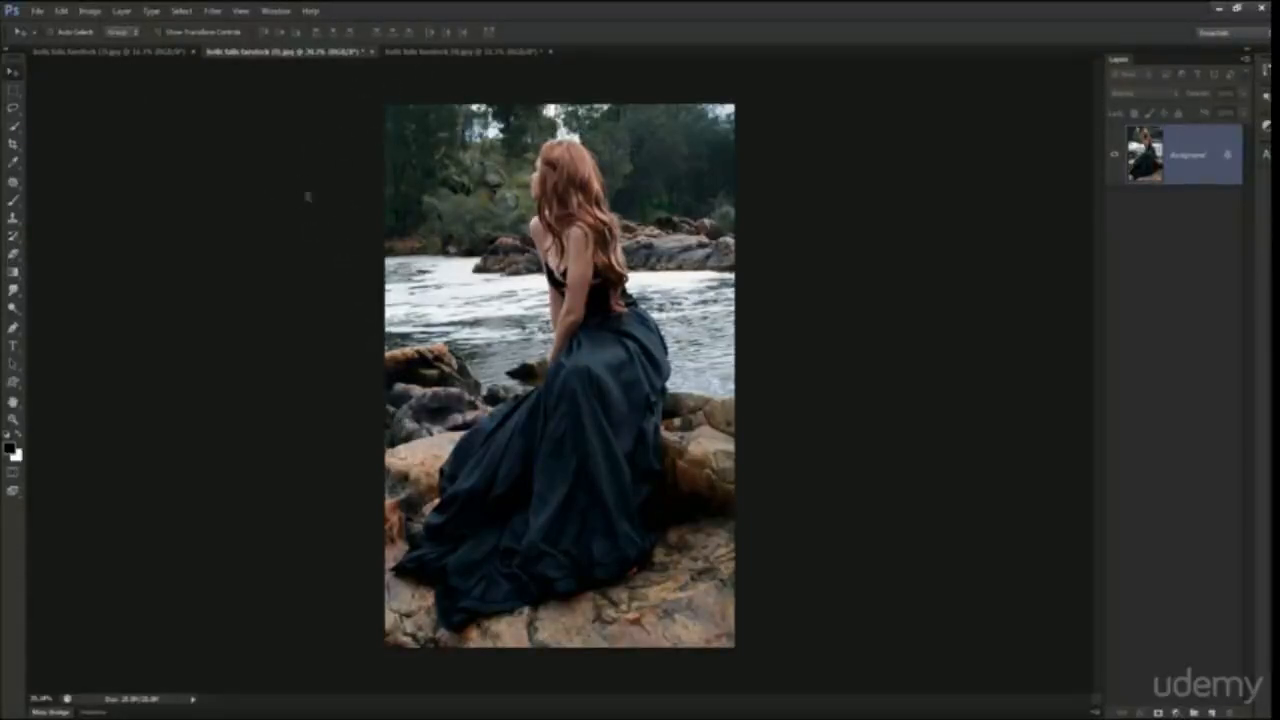
click(88, 10)
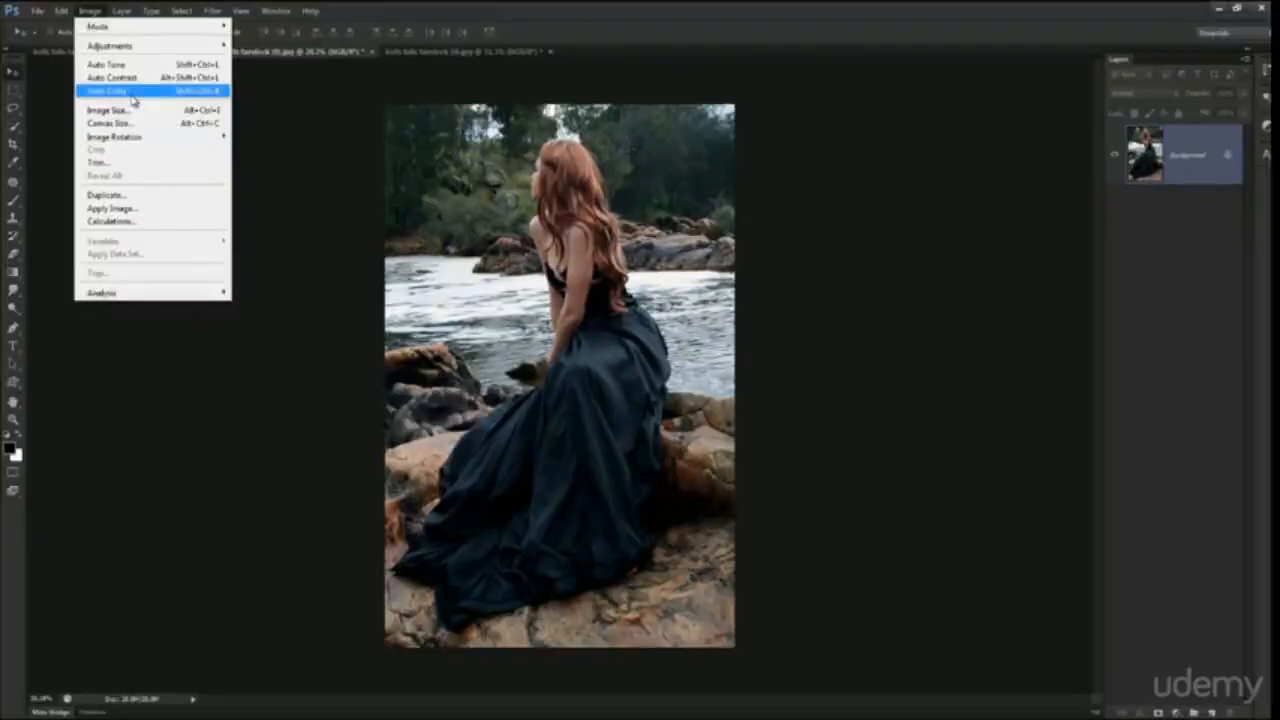
click(132, 93)
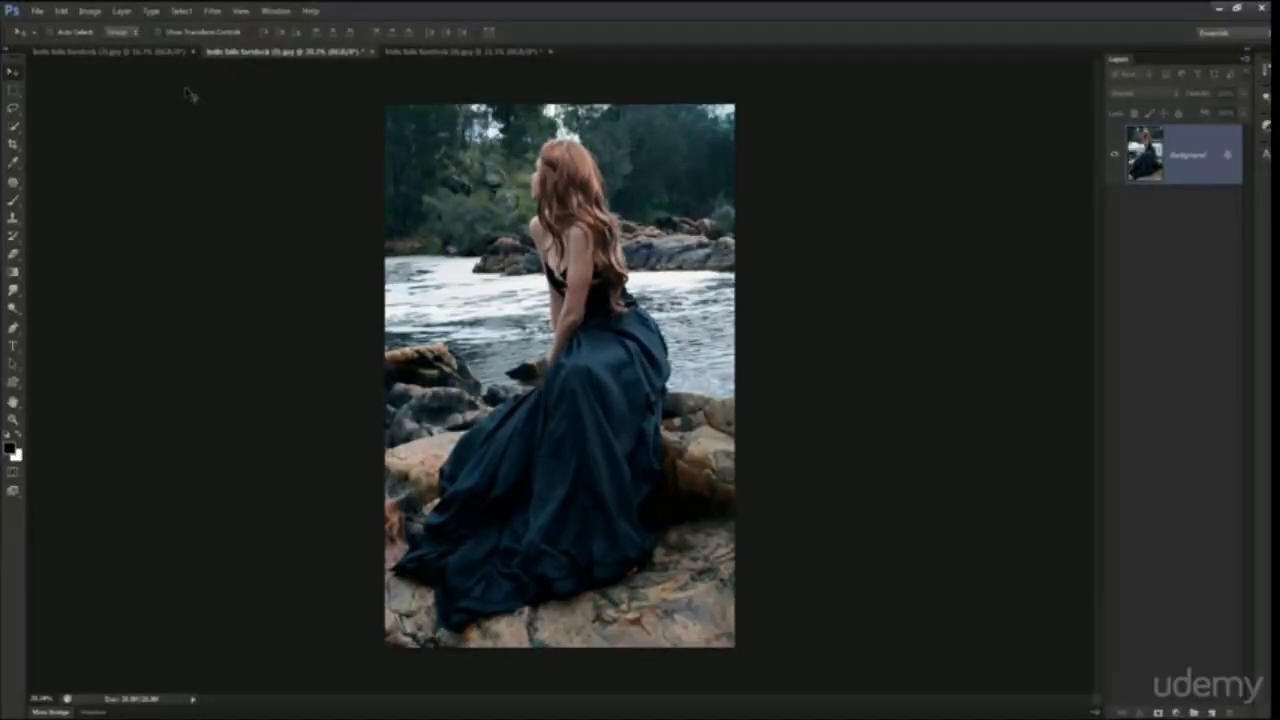
- Apply Auto Contrast to the bells falls faestock (7) photo and inspect the dress and surrounding rocks up close
click(172, 51)
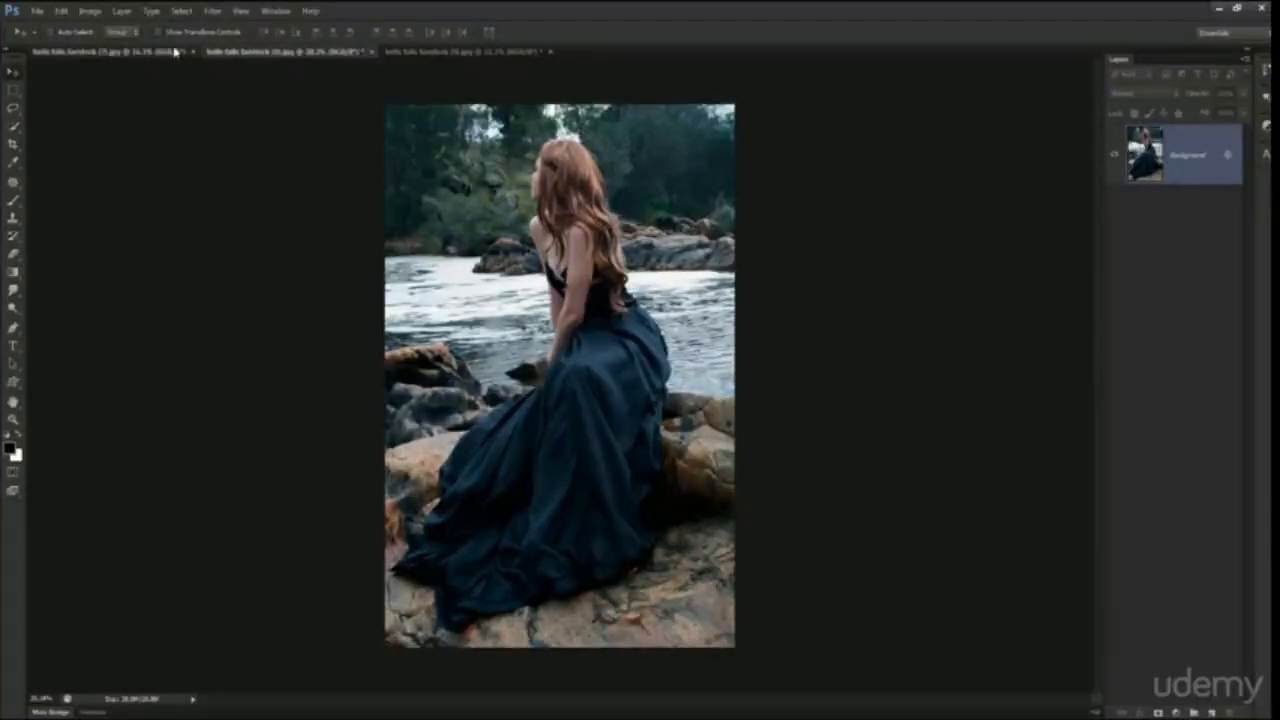
scroll(187, 165, up, 2)
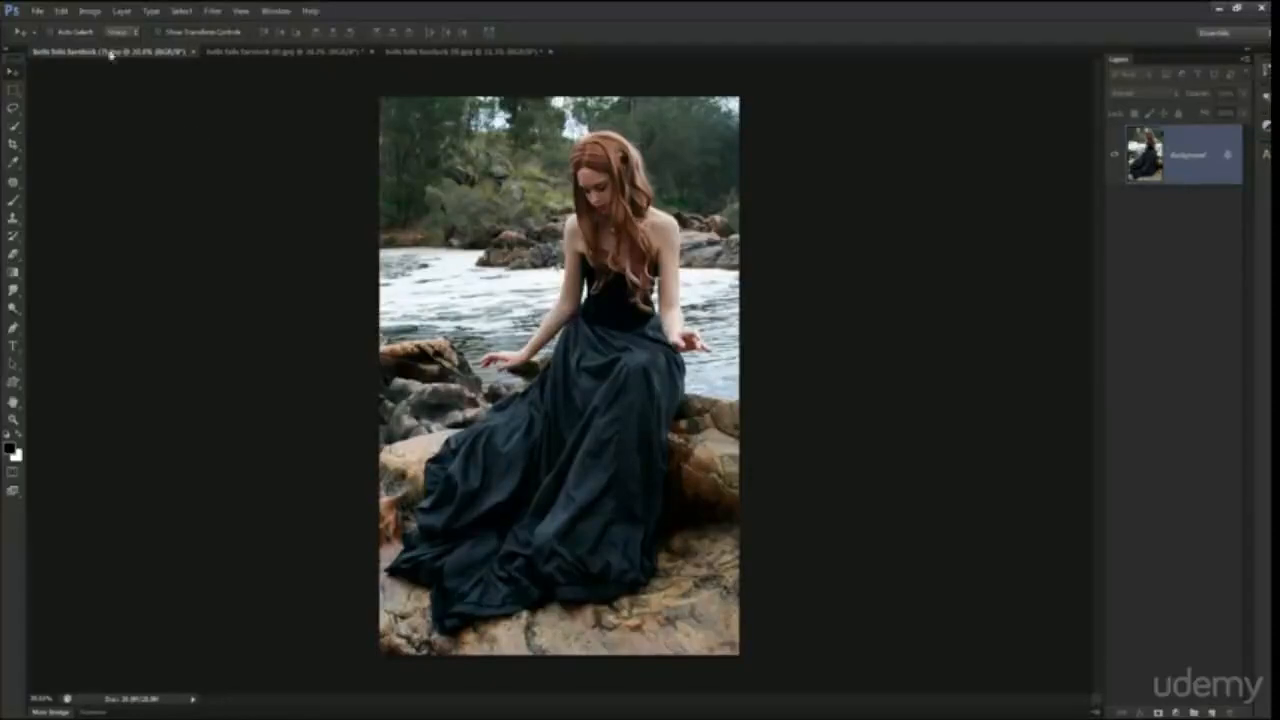
click(92, 12)
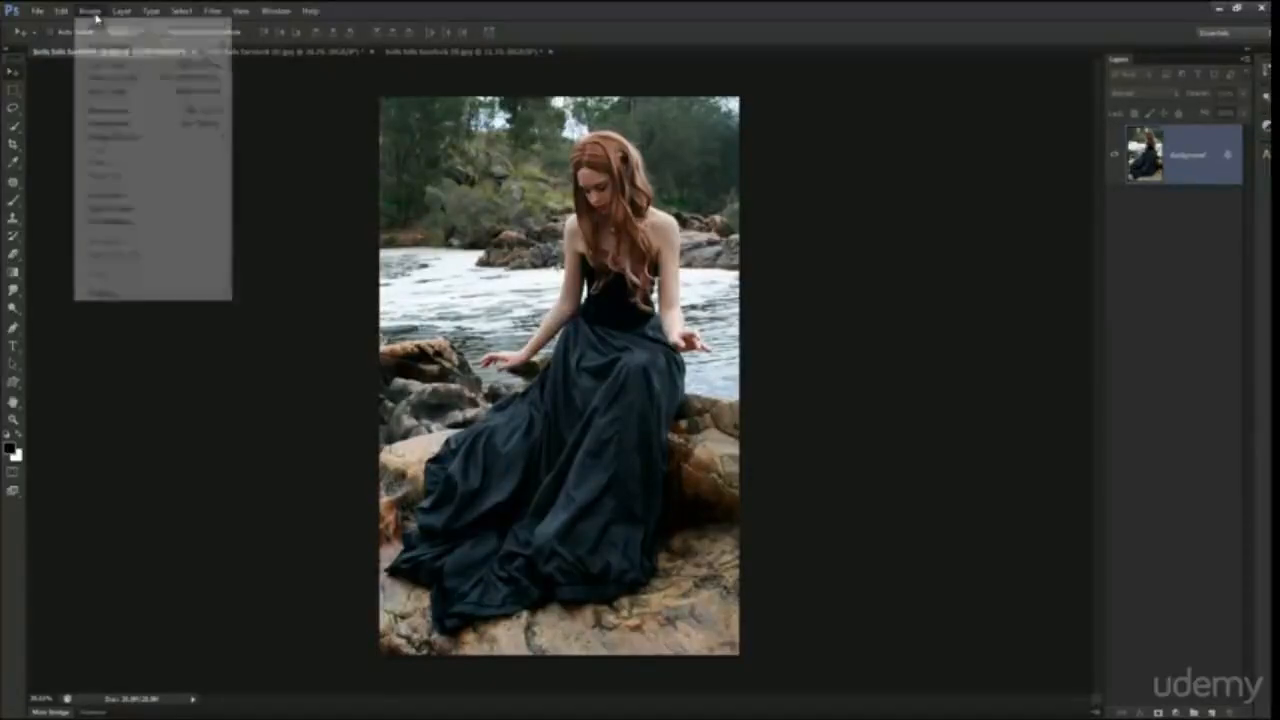
click(118, 82)
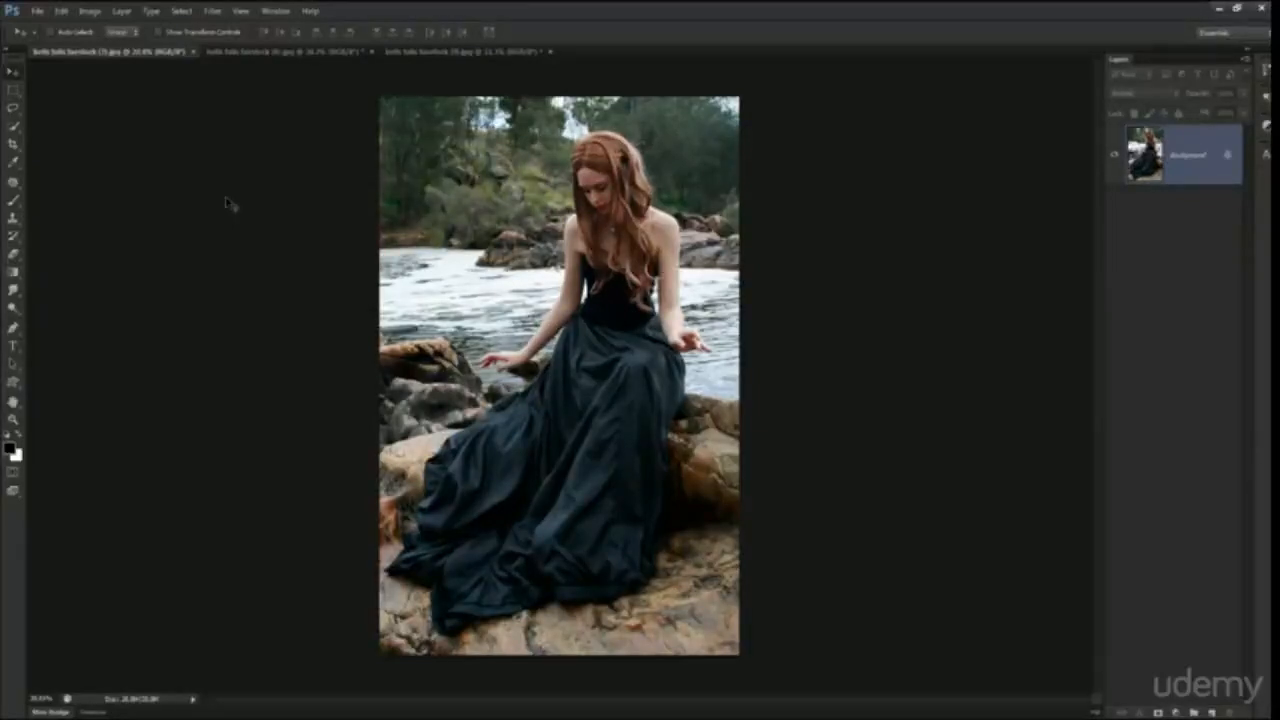
drag(594, 480, 617, 321)
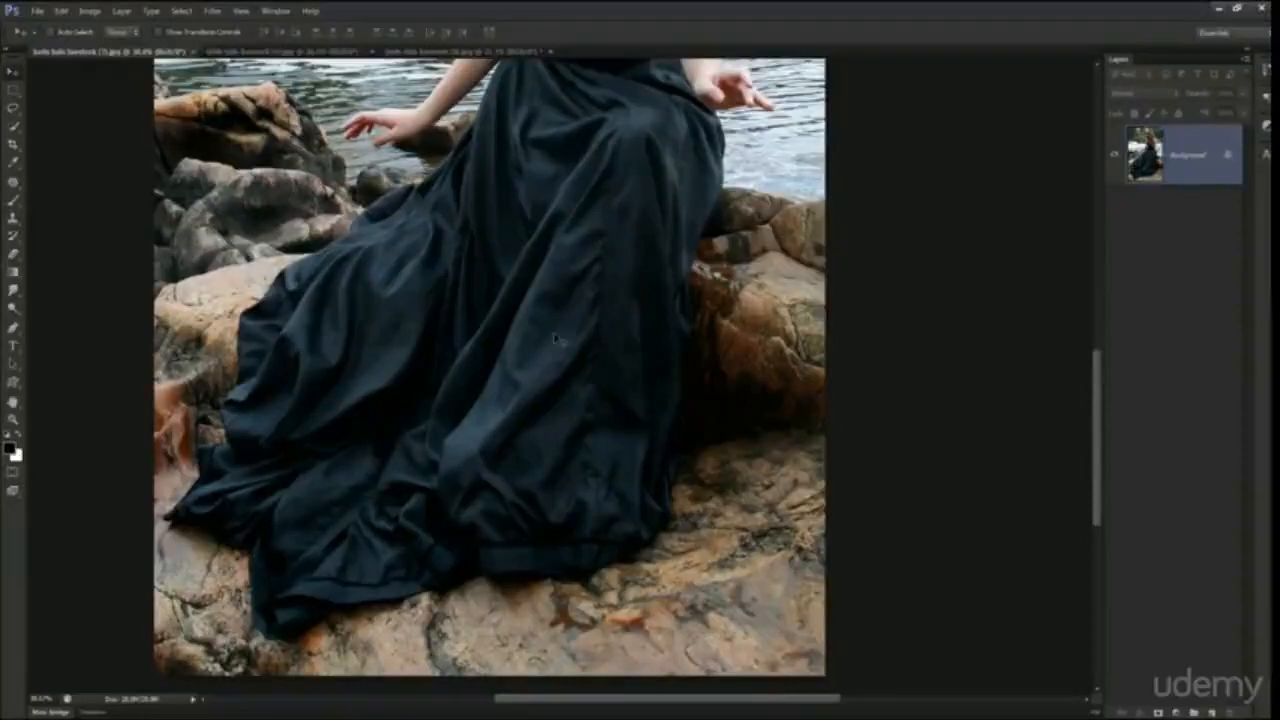
drag(594, 334, 866, 290)
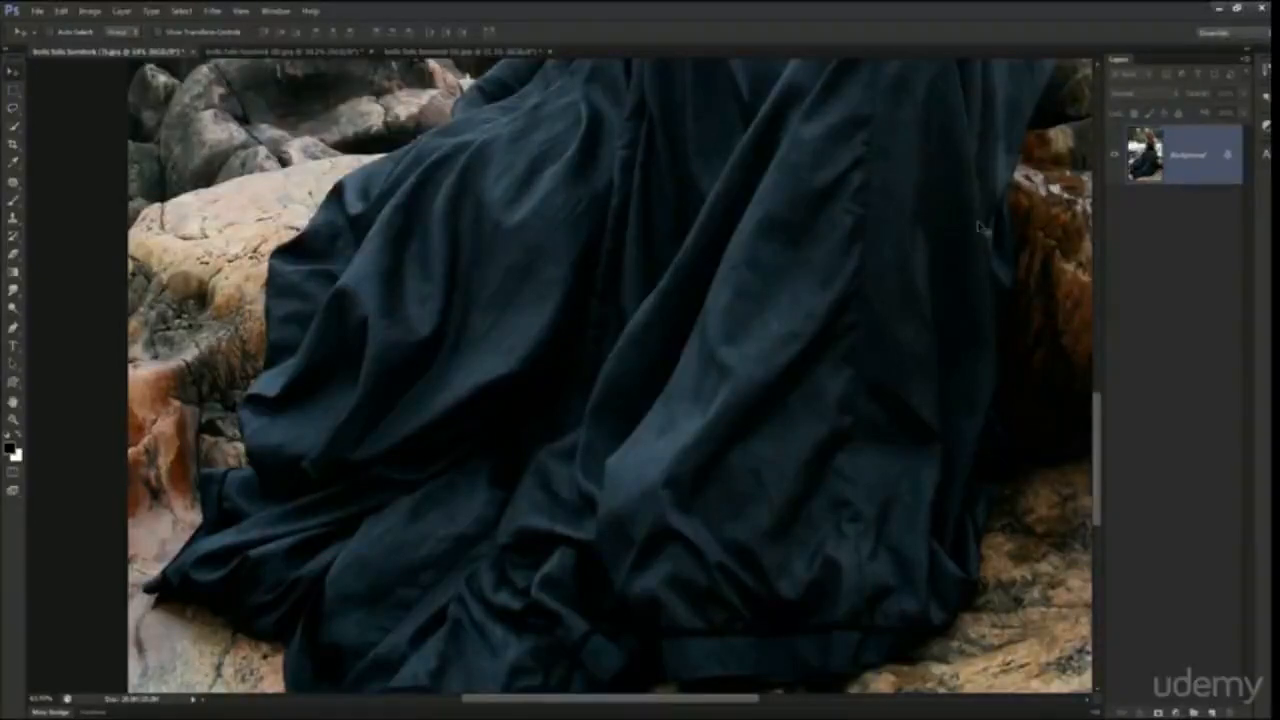
drag(991, 223, 946, 216)
drag(901, 265, 880, 290)
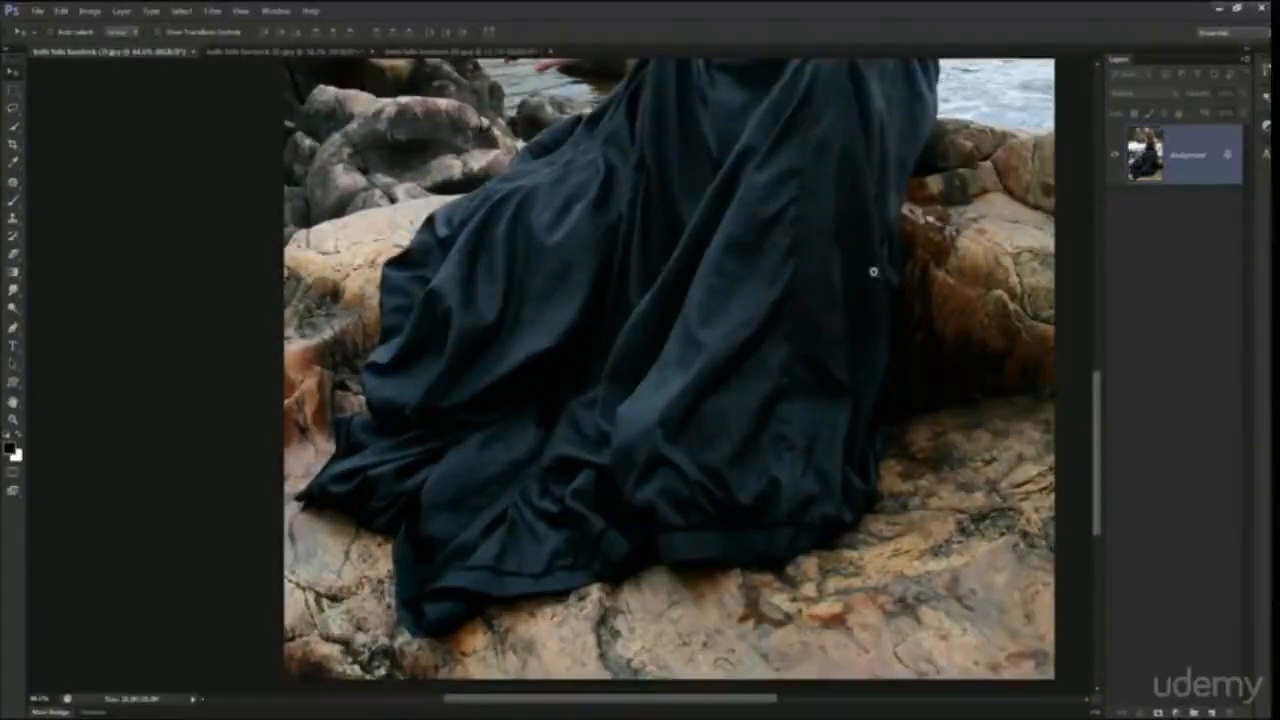
scroll(874, 272, down, 3)
scroll(839, 279, down, 2)
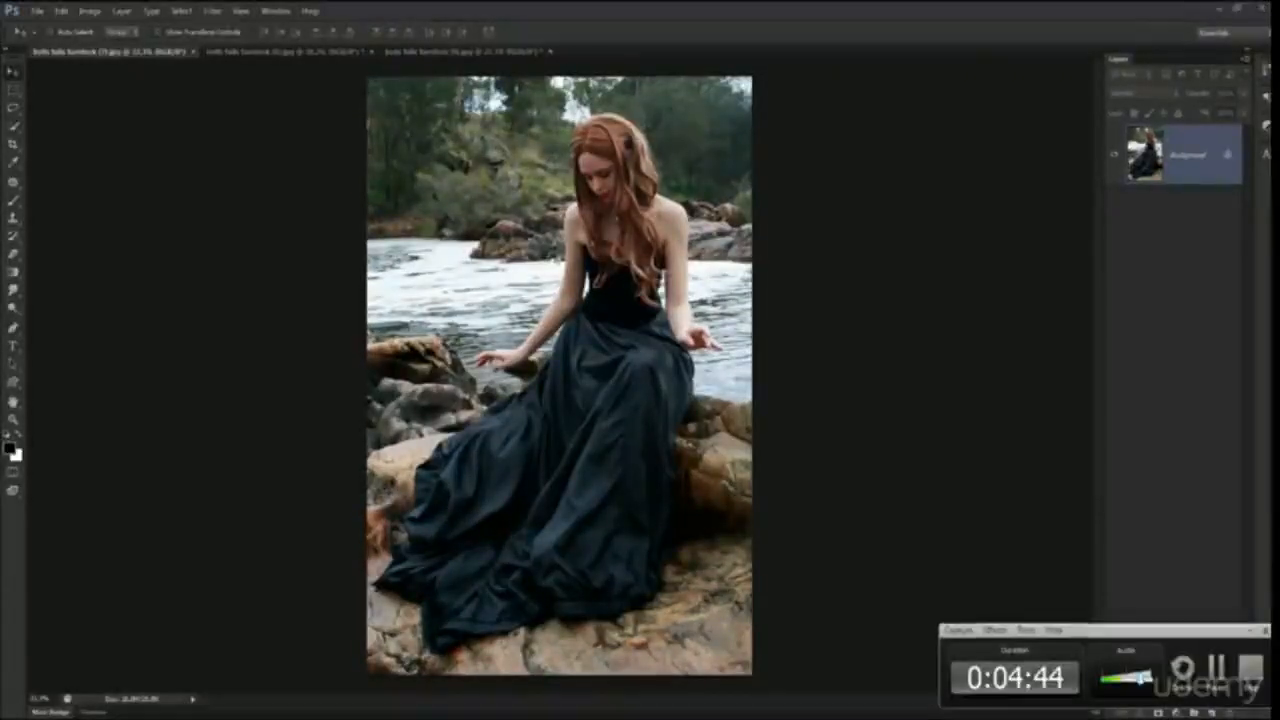
- Create a new 8.5 × 11 inch RGB document at 300 pixels/inch with a white background
click(37, 11)
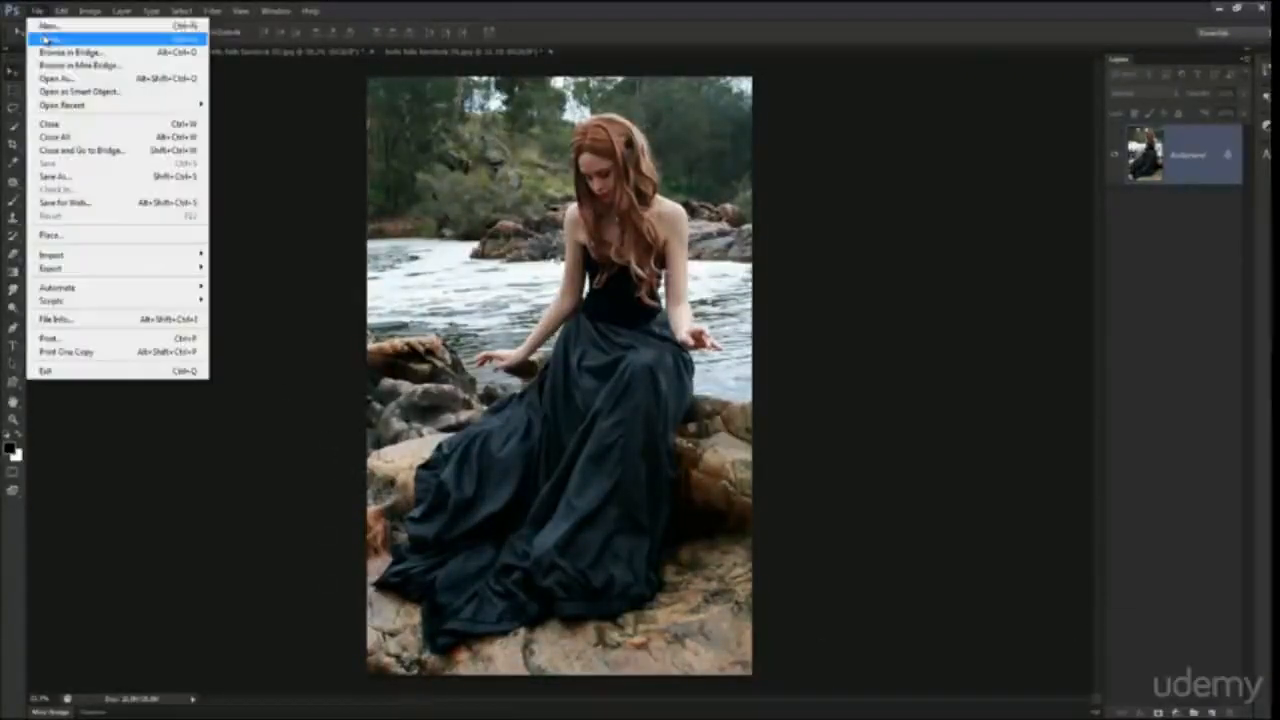
click(60, 20)
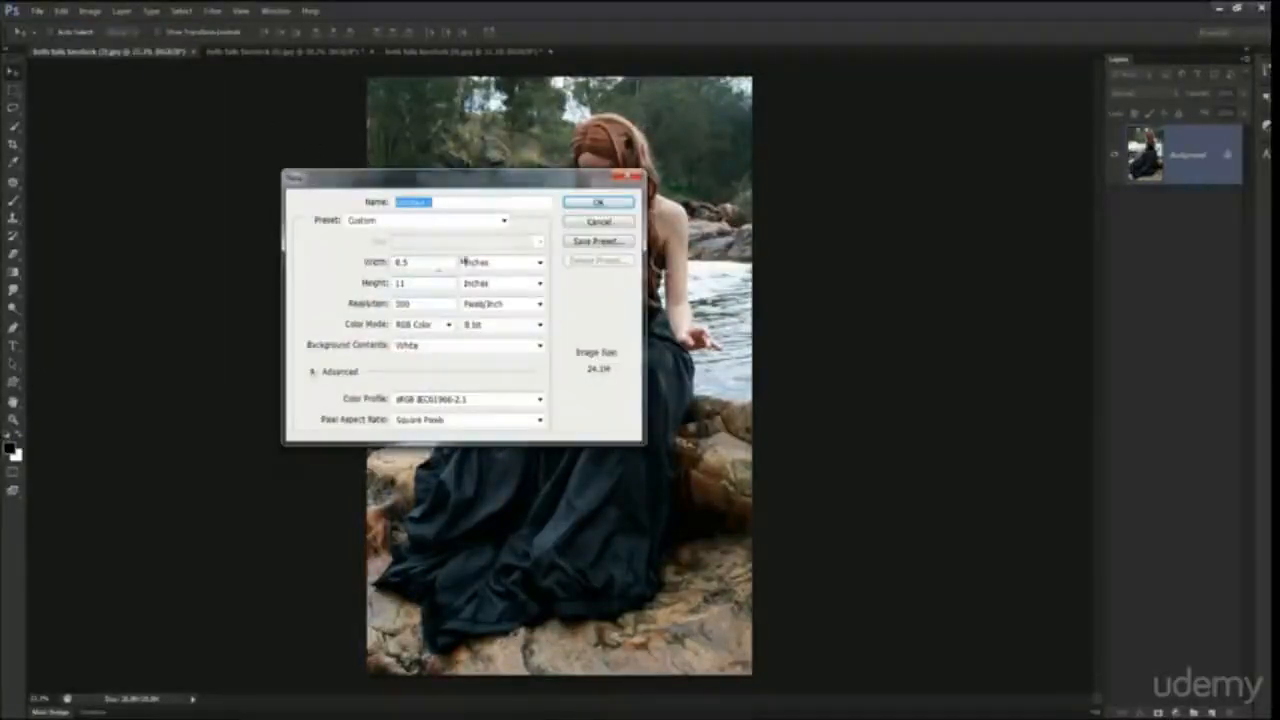
click(618, 203)
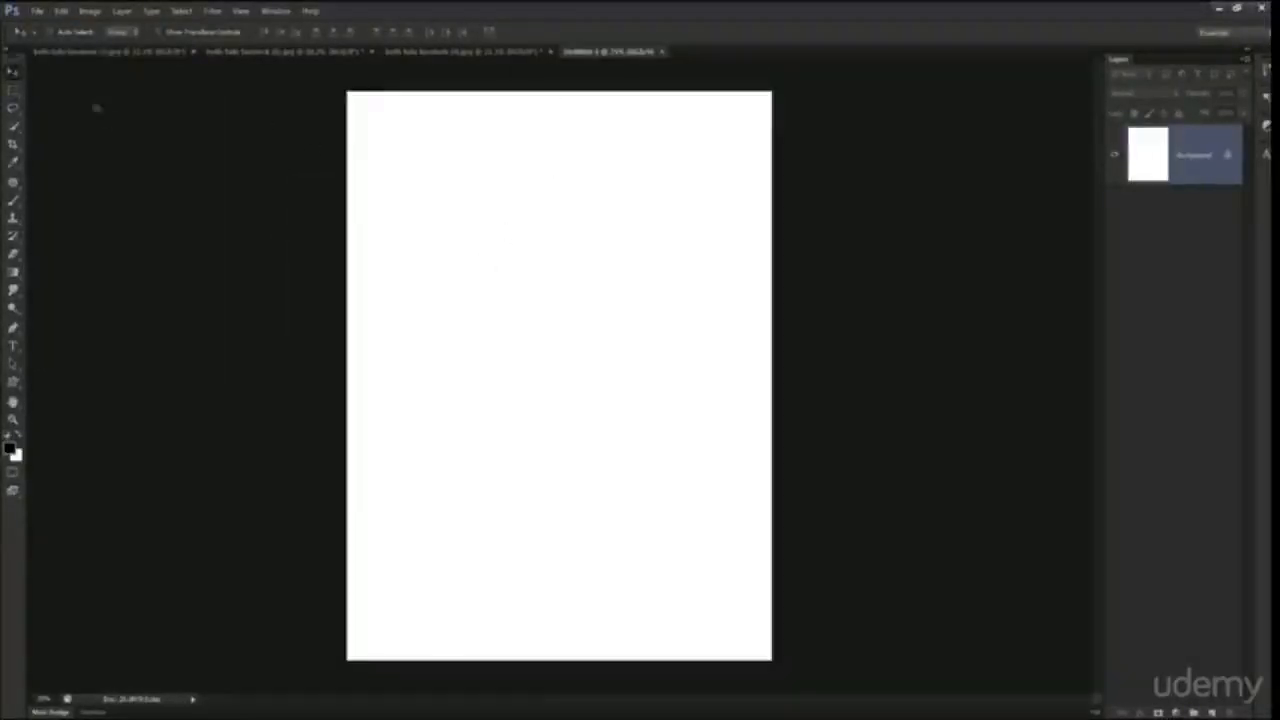
click(35, 11)
click(52, 36)
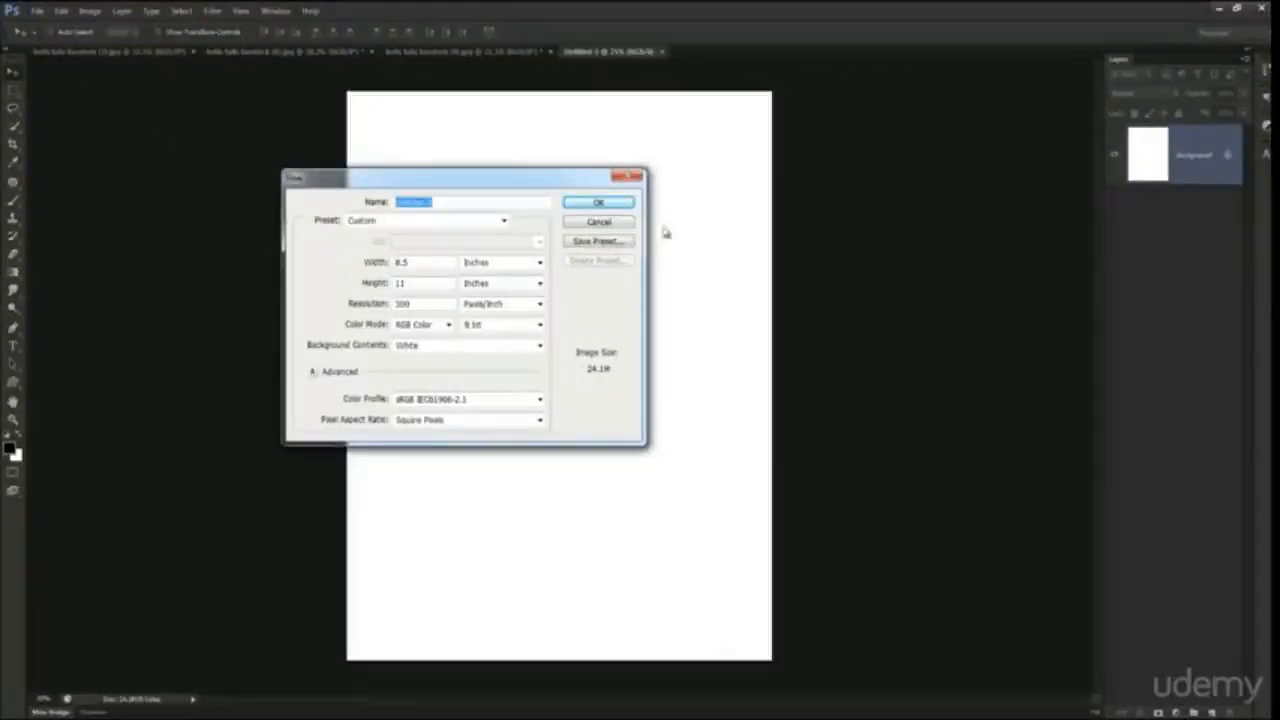
click(625, 222)
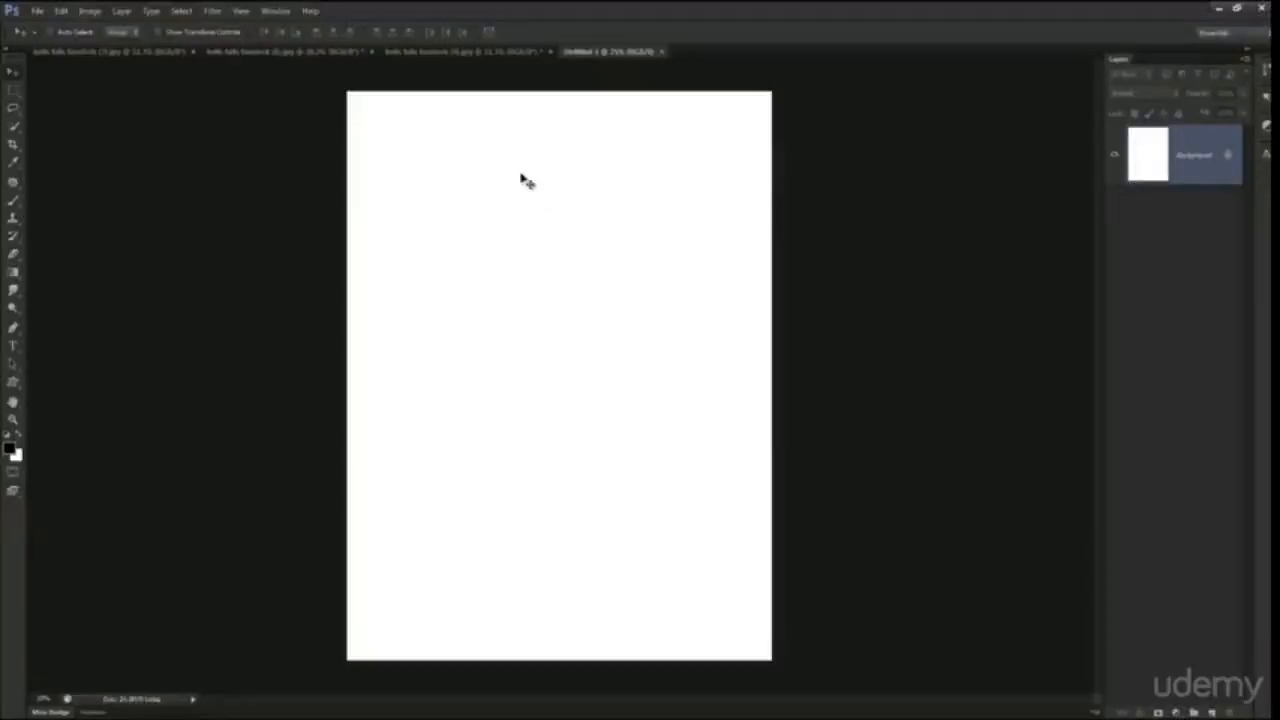
- Paint black horizontal brush strokes down the blank page, some joined by diagonals, and undo and restore the lowest stroke
key(b)
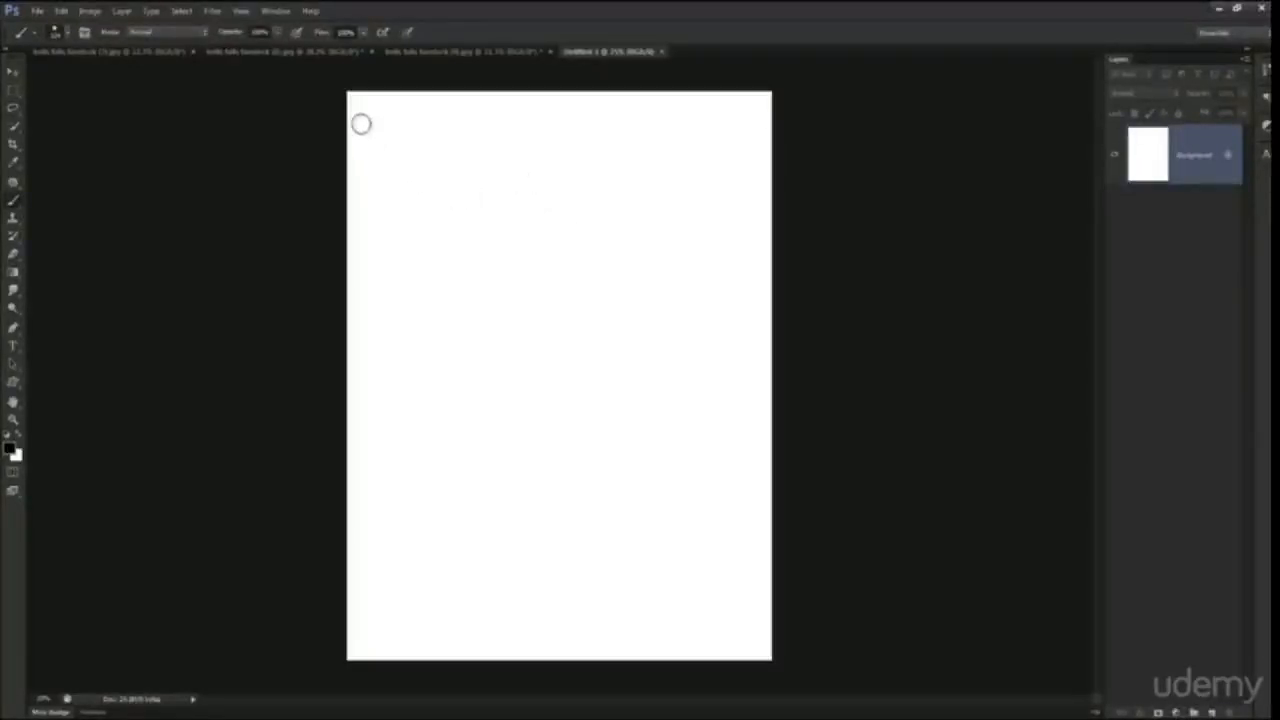
drag(361, 123, 757, 123)
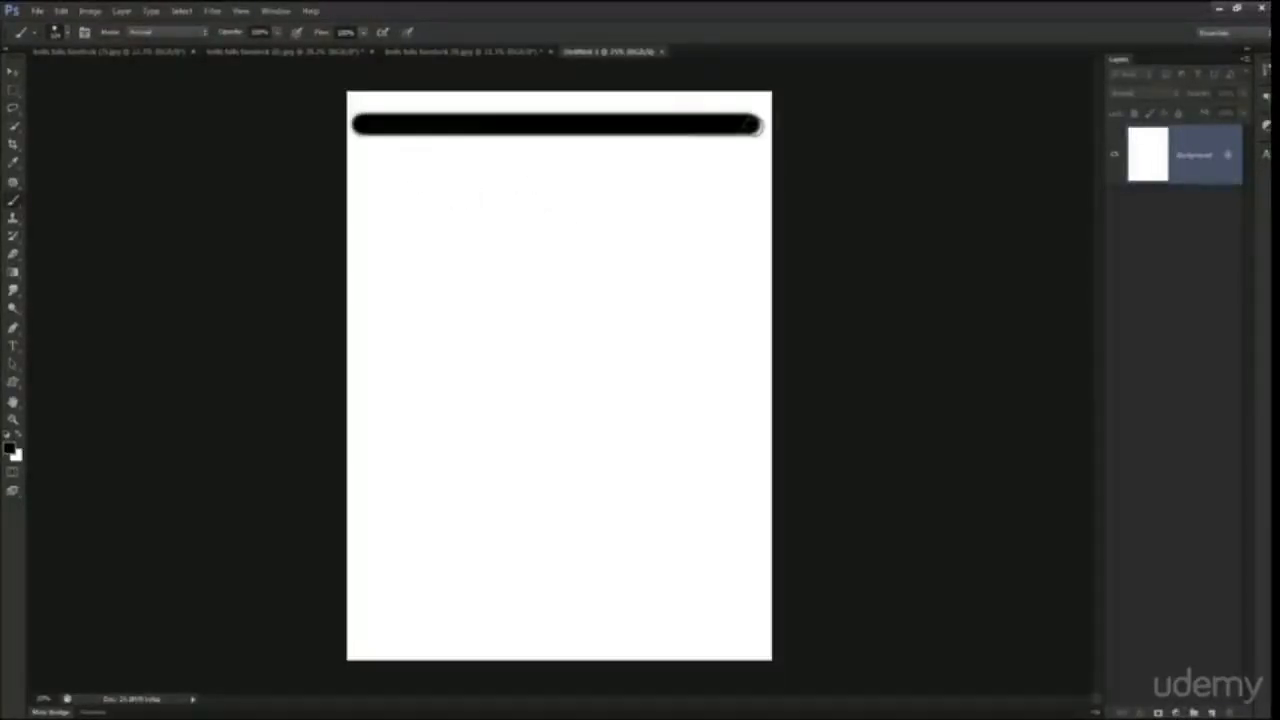
shift+drag(385, 195, 786, 186)
key(ctrl+z)
drag(362, 177, 758, 178)
shift+drag(363, 237, 826, 239)
mouse_move(392, 300)
mouse_down()
mouse_move(705, 300)
mouse_move(840, 320)
mouse_up()
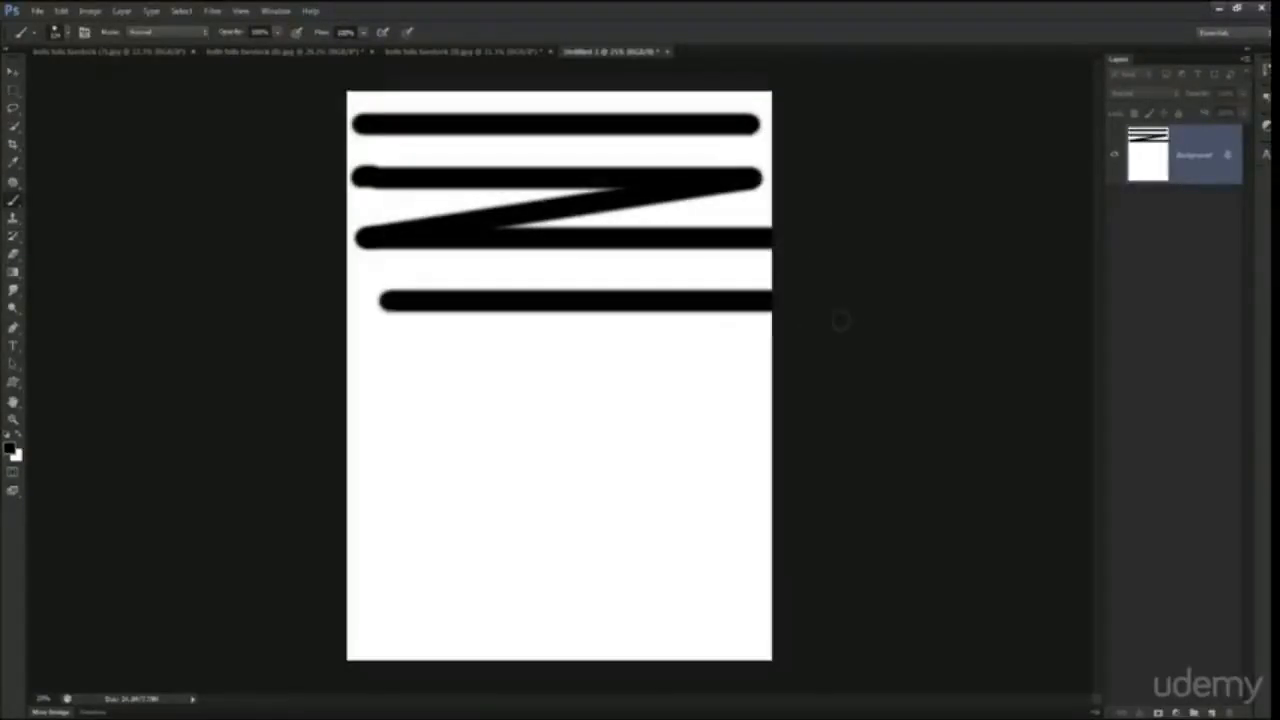
shift+drag(398, 376, 785, 373)
drag(409, 451, 762, 455)
shift+drag(446, 518, 740, 519)
drag(425, 588, 717, 588)
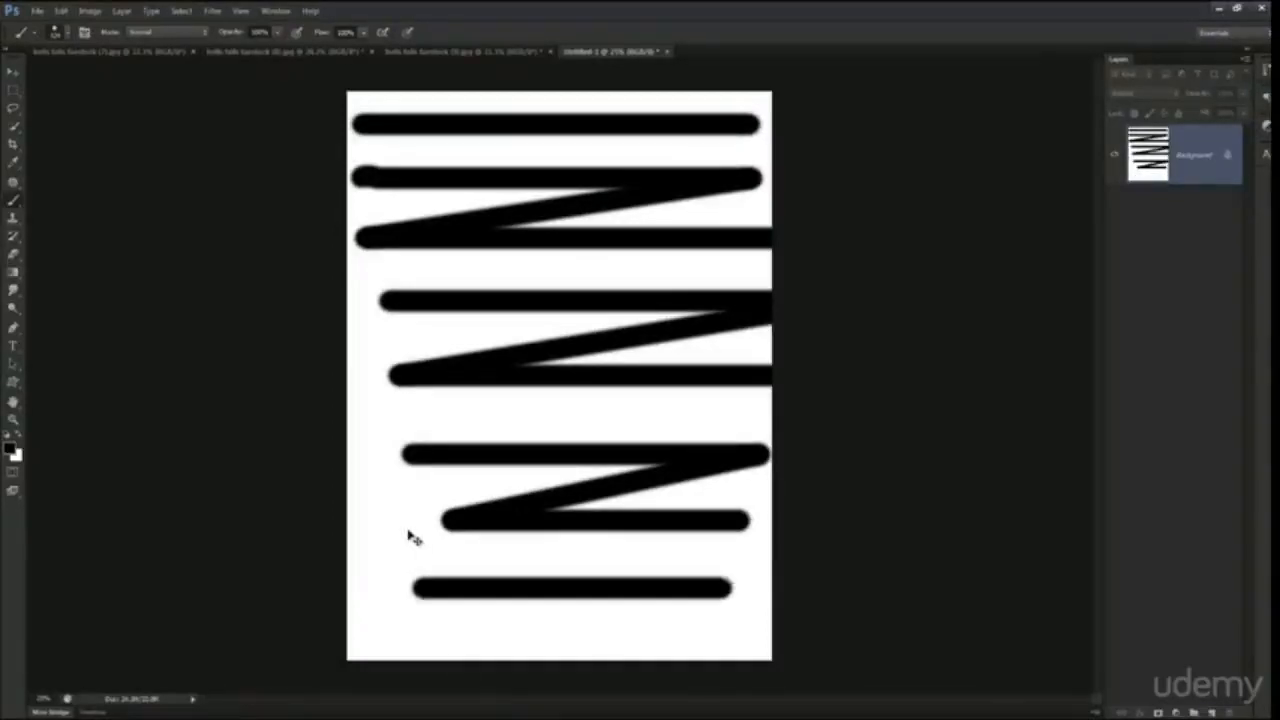
key(ctrl+z)
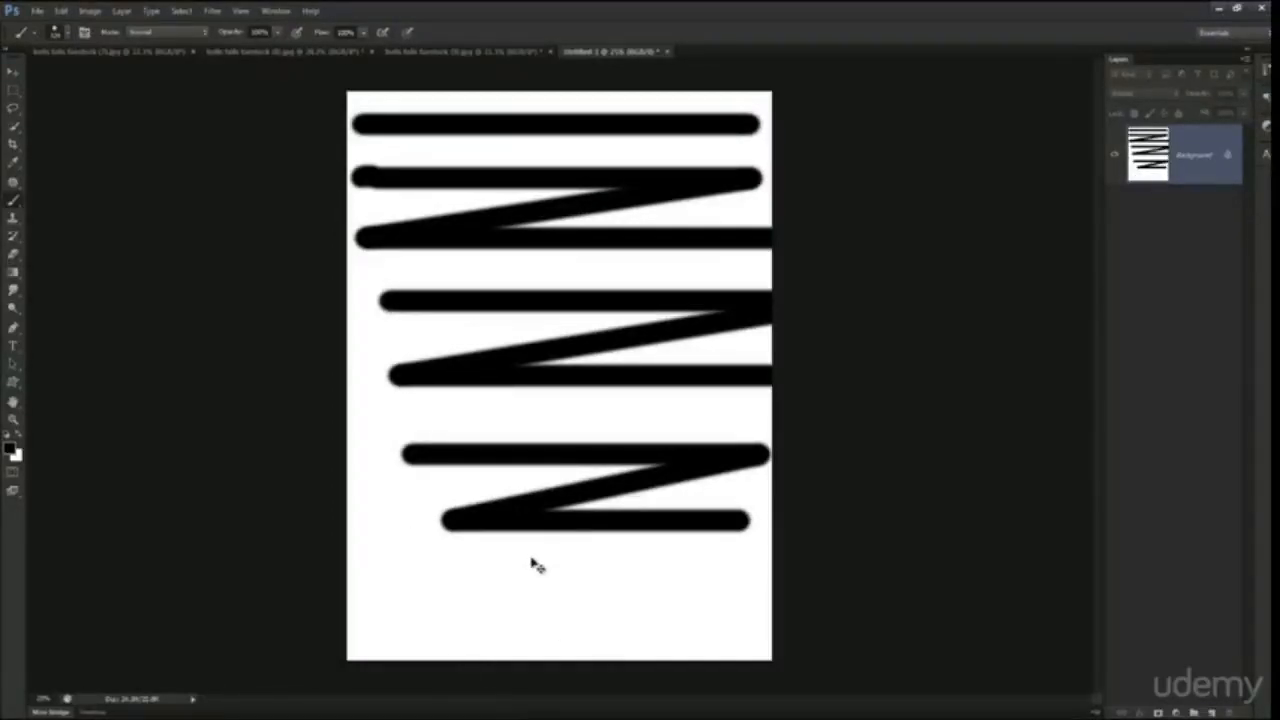
key(ctrl+z)
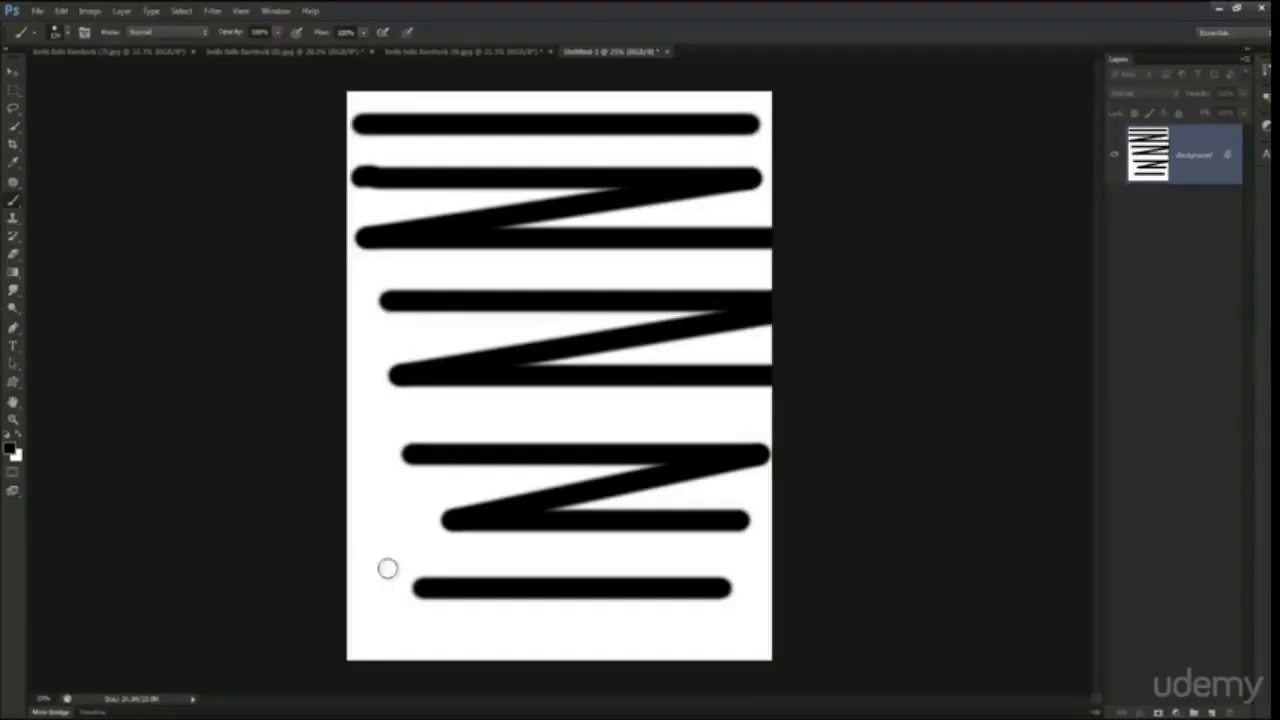
- Switch to the bells falls faestock (9) photo and apply Auto Color to it
click(461, 51)
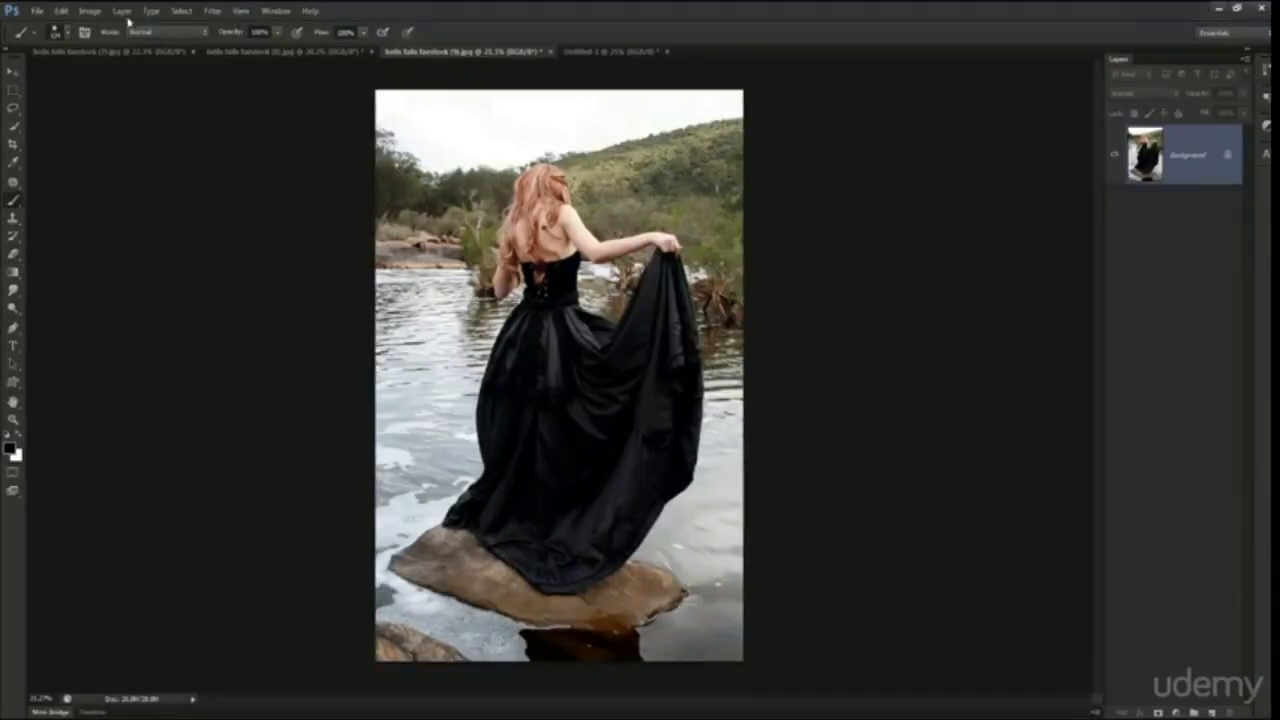
click(89, 11)
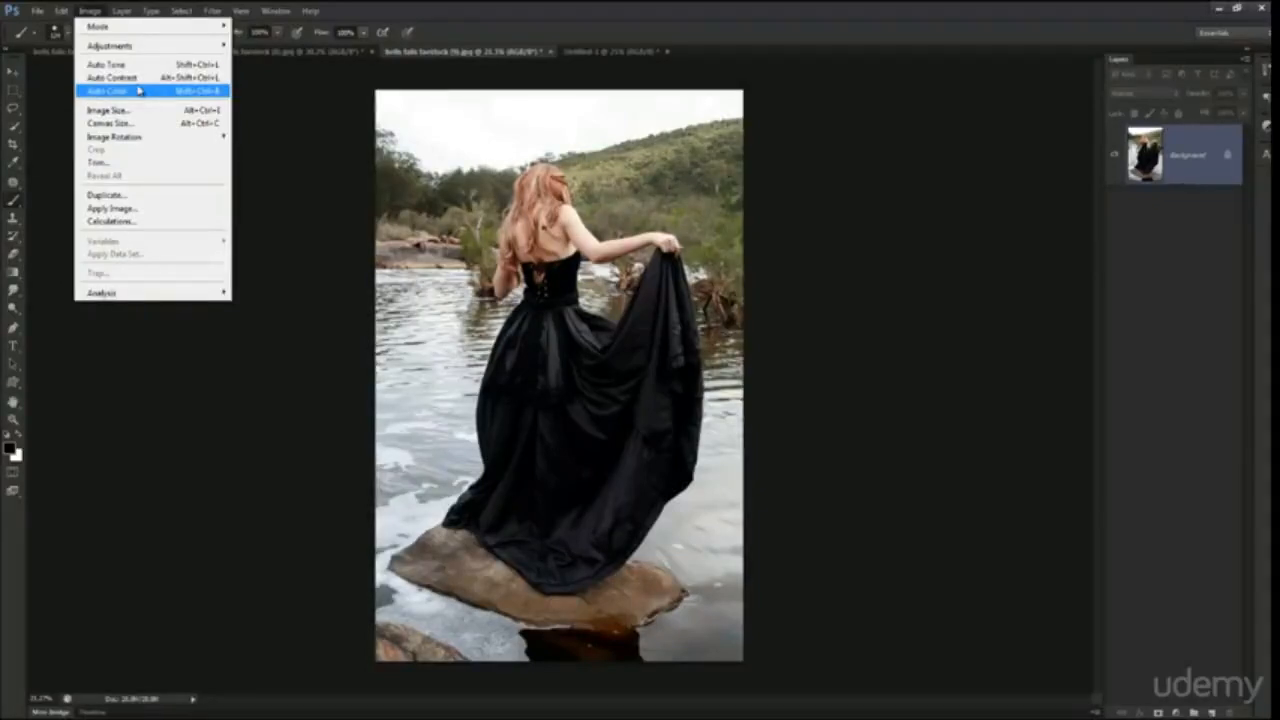
click(139, 94)
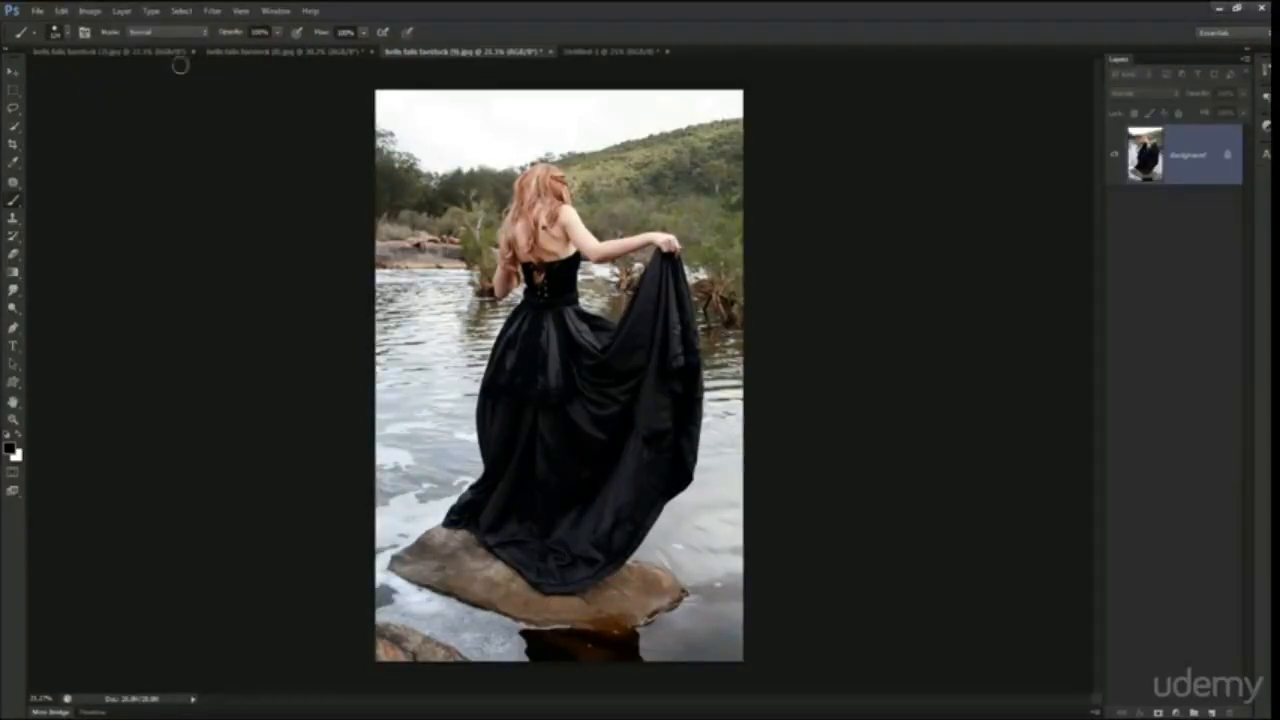
- Return to the bells falls faestock (8) photo and apply Auto Color to it again
click(261, 51)
click(89, 11)
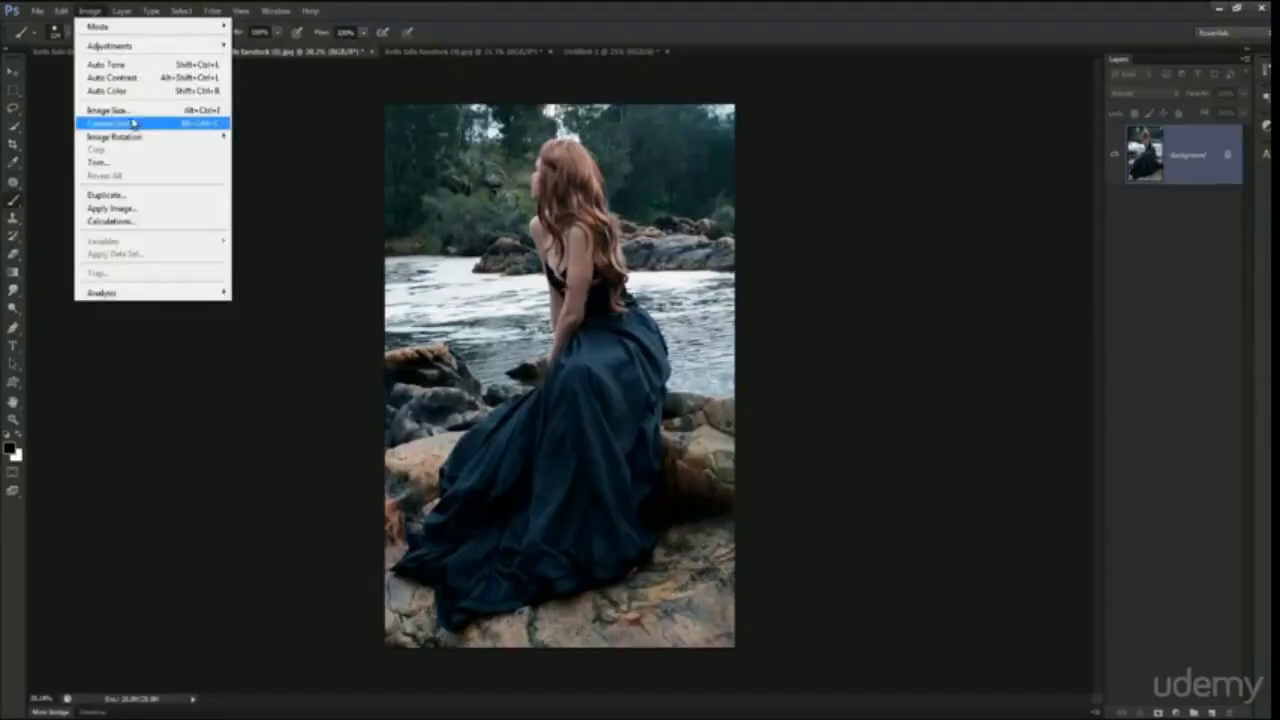
click(134, 93)
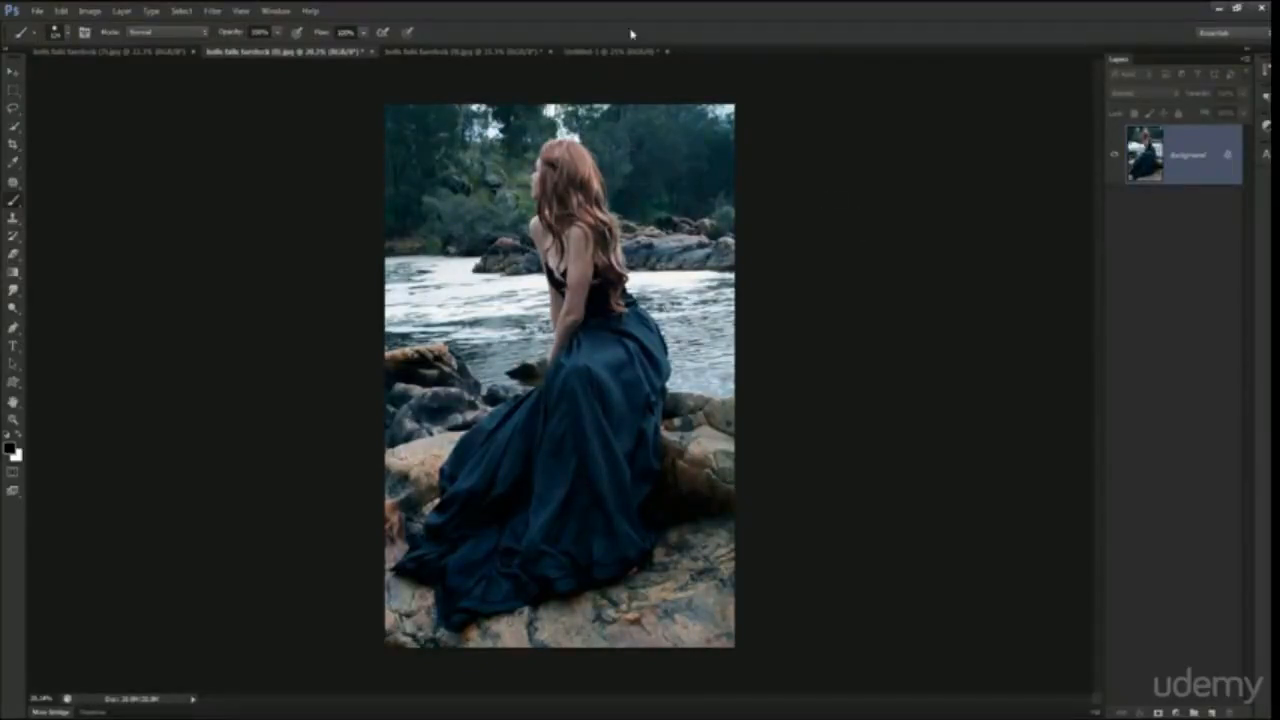
- Return to the untitled document and step back through its history until all the black brush strokes are removed
click(594, 51)
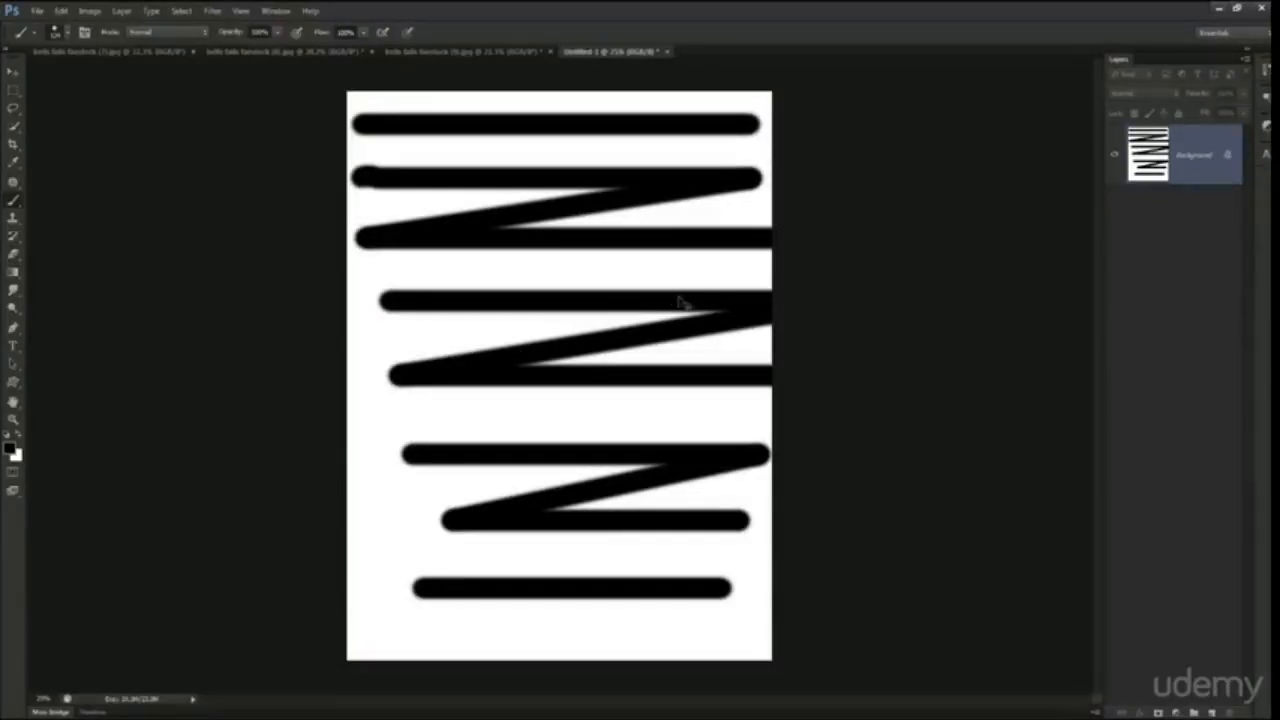
key(ctrl+z)
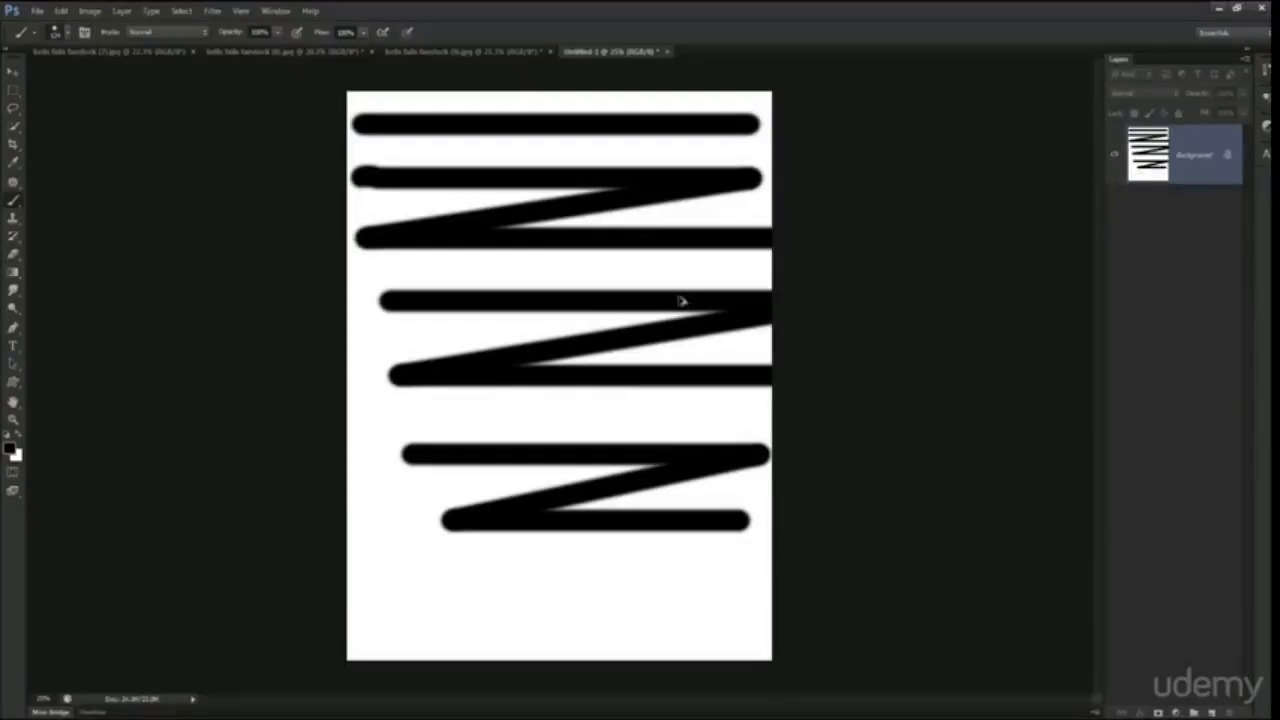
key(ctrl+alt+z)
key(ctrl+alt+z)
key(ctrl+alt+z)
key(ctrl+alt+z)
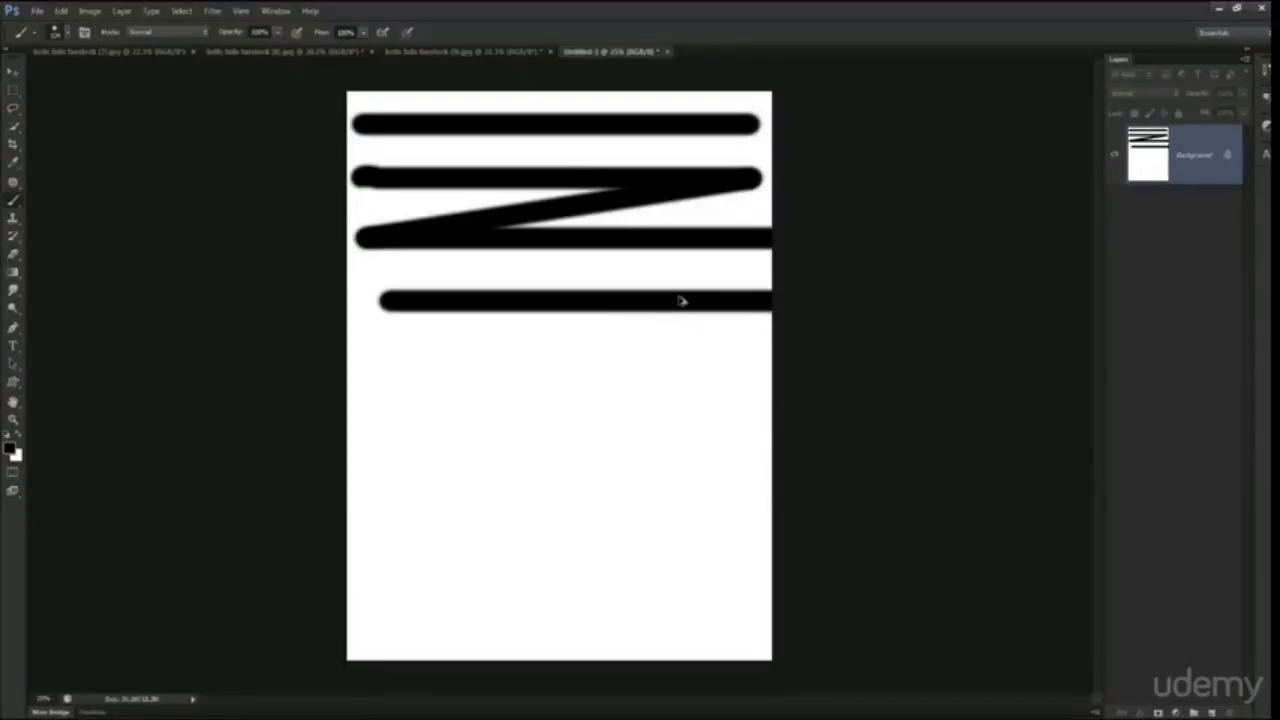
key(ctrl+alt+z)
key(ctrl+alt+z)
key(ctrl+alt+z)
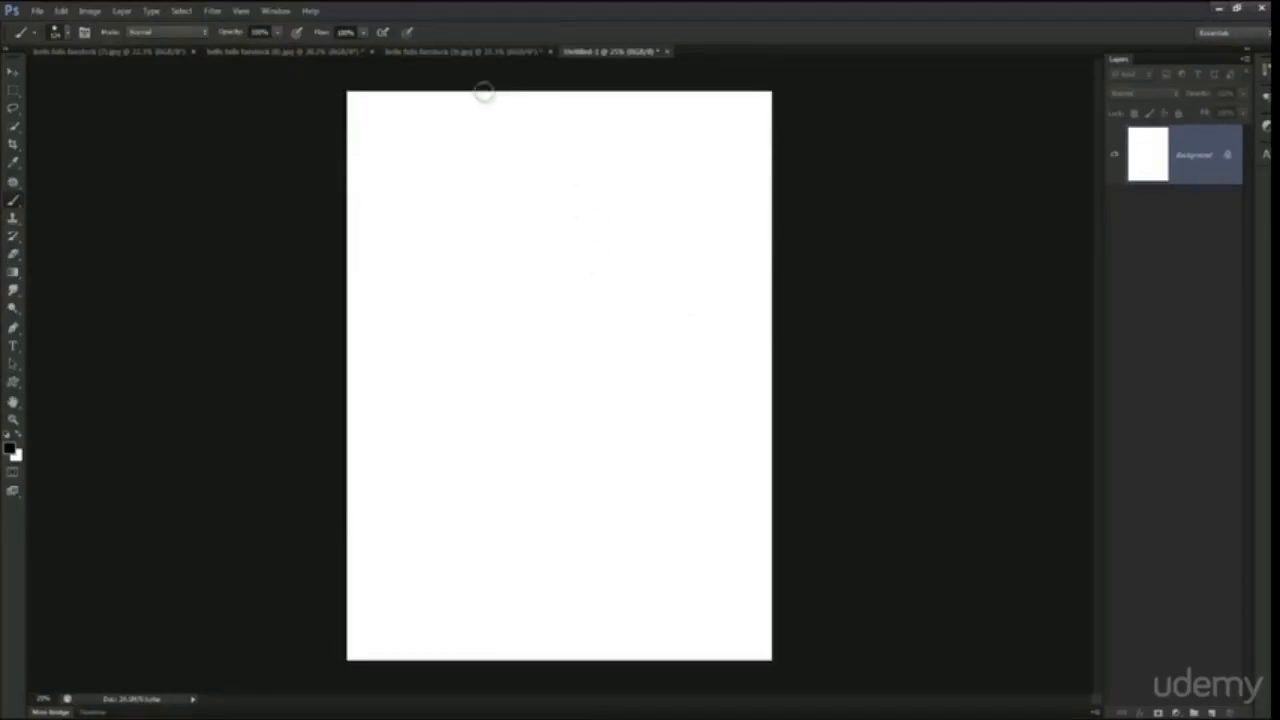
- View the bells falls faestock (9) photo and the bells falls faestock (8) photo in turn to compare their colours
click(480, 53)
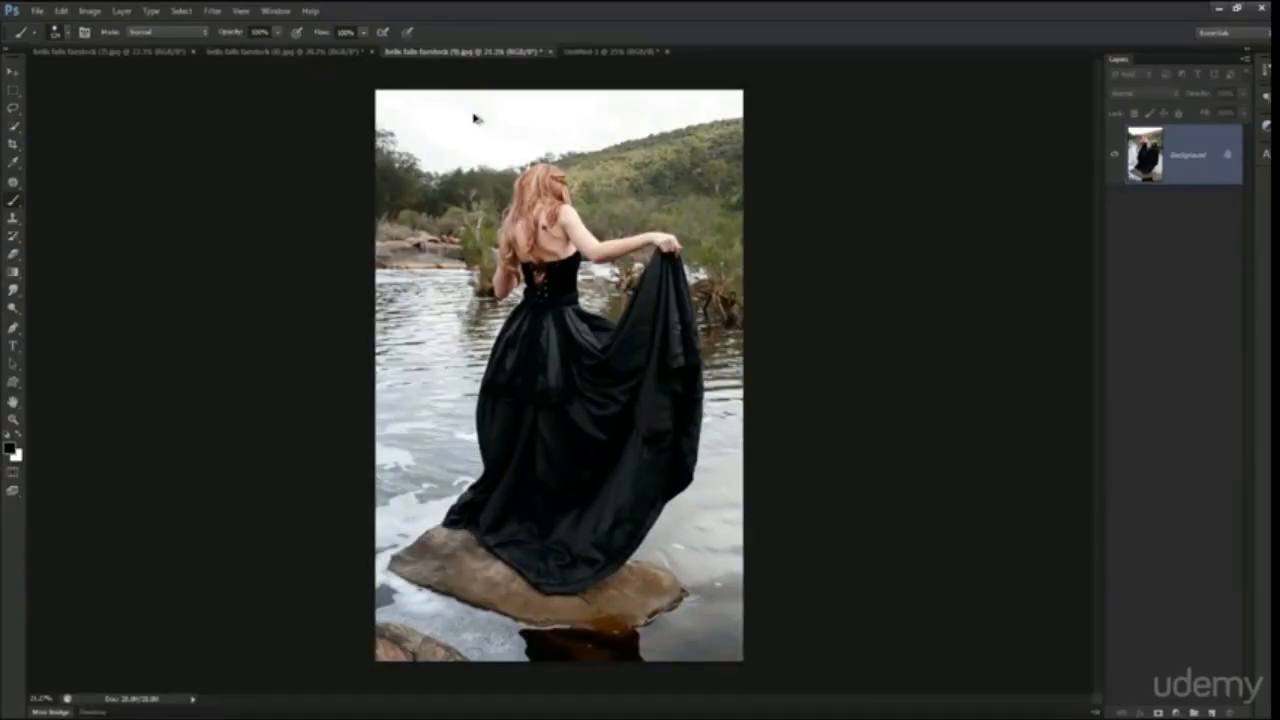
click(252, 53)
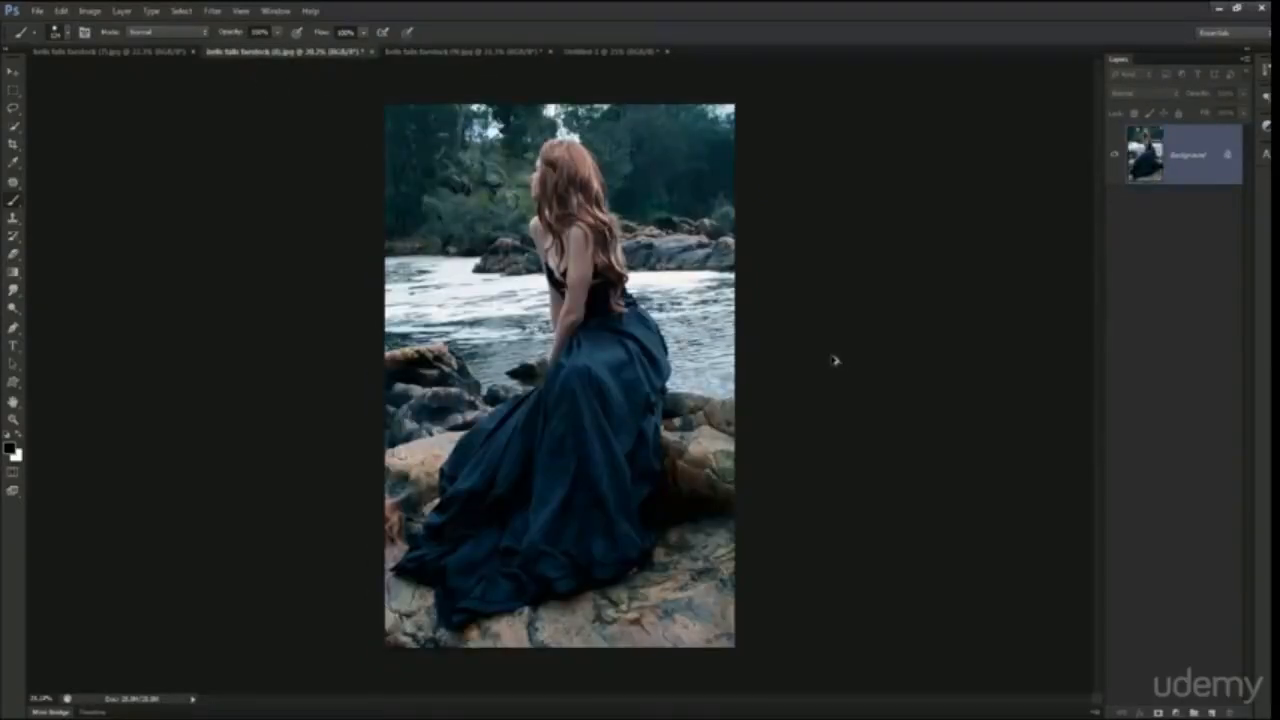